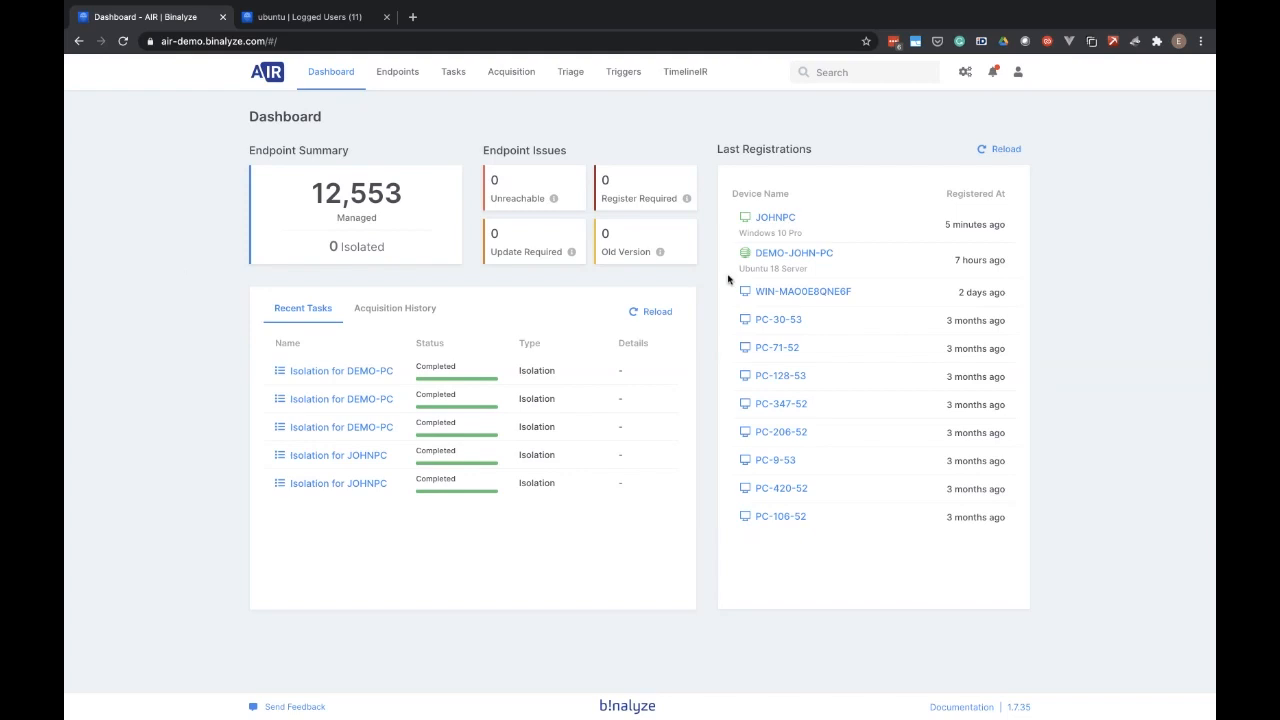
- Start an evidence acquisition for the DEMO-PC endpoint and set its Windows save location to Evidence Repository
{"action": "left_click", "coordinate": [395, 74]}
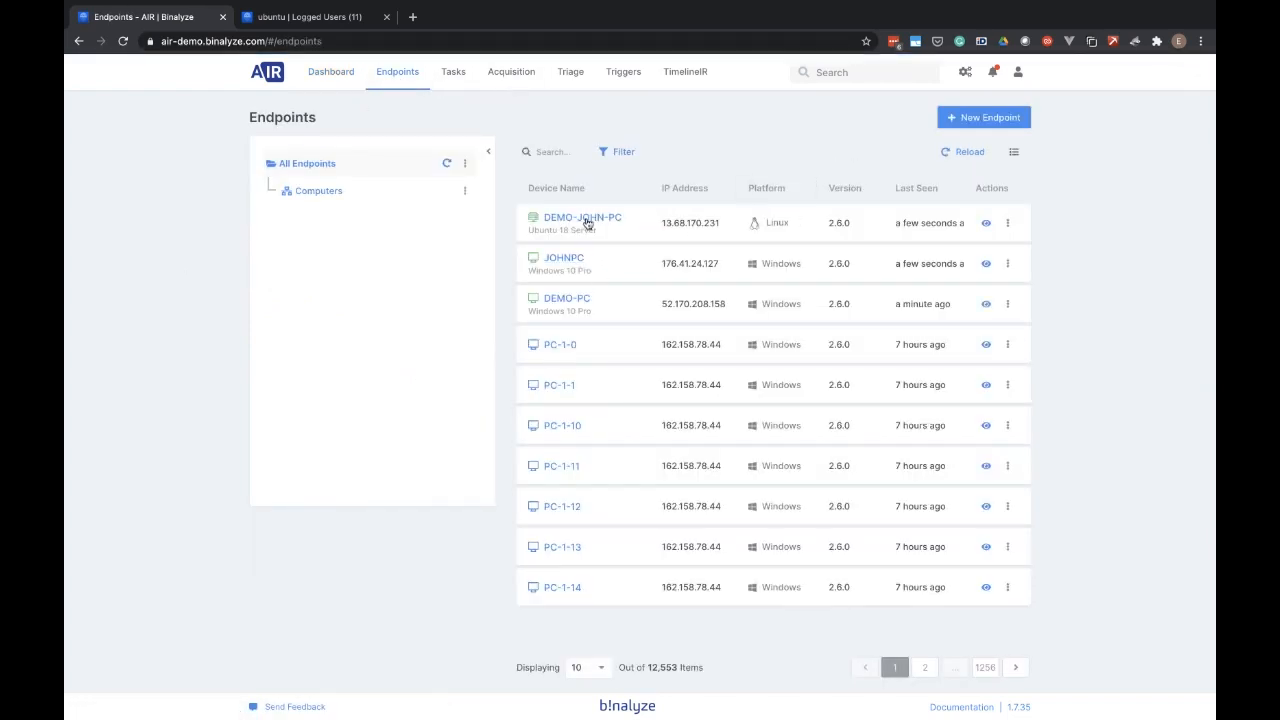
{"action": "left_click", "coordinate": [569, 298]}
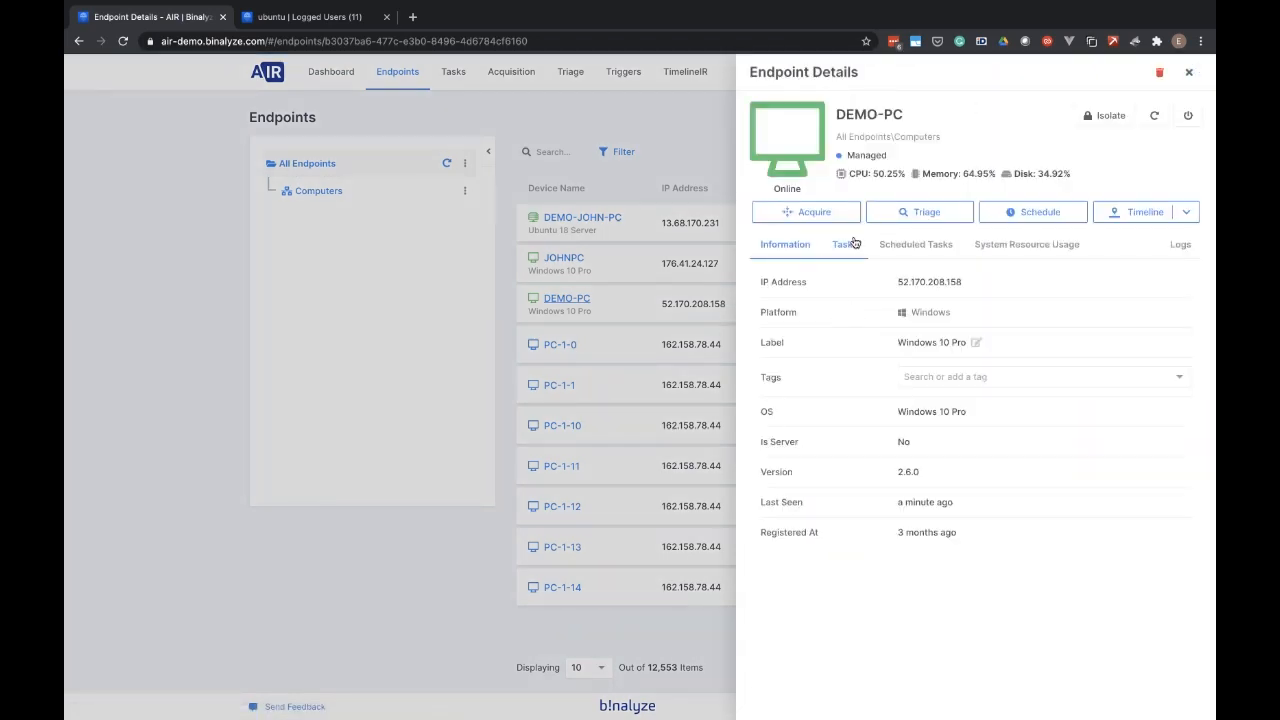
{"action": "left_click", "coordinate": [805, 212]}
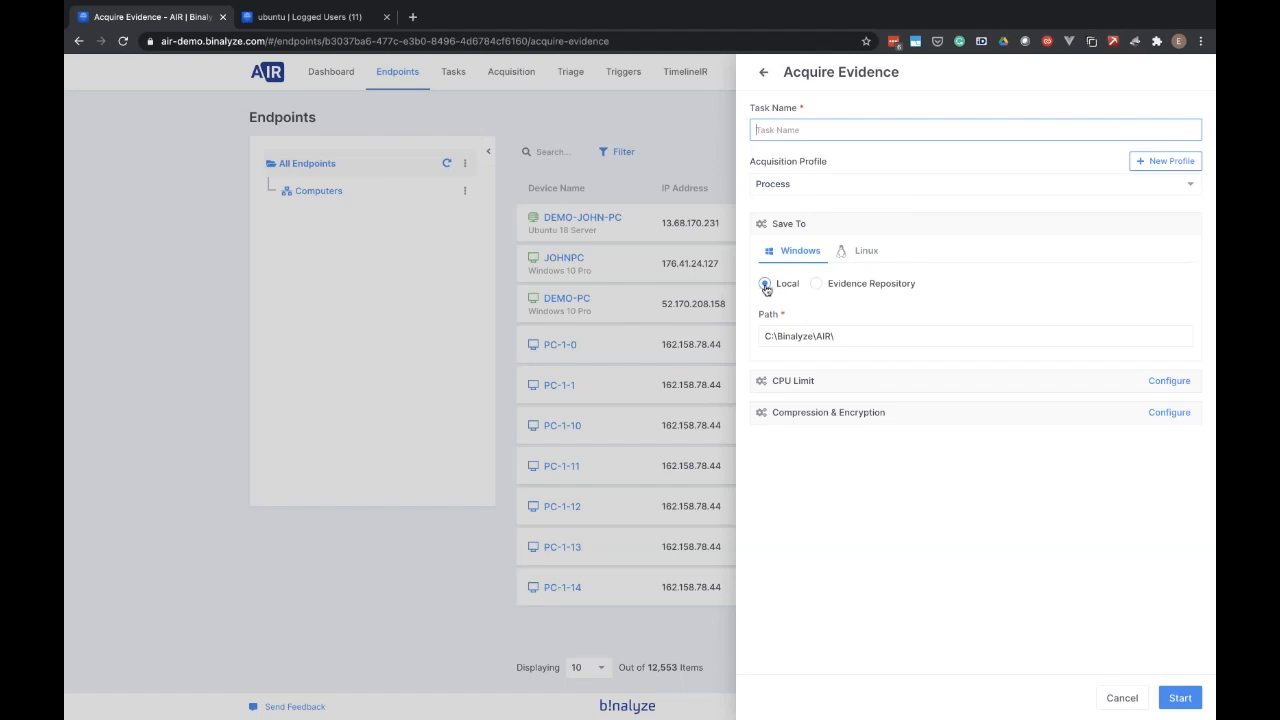
{"action": "left_click", "coordinate": [817, 285]}
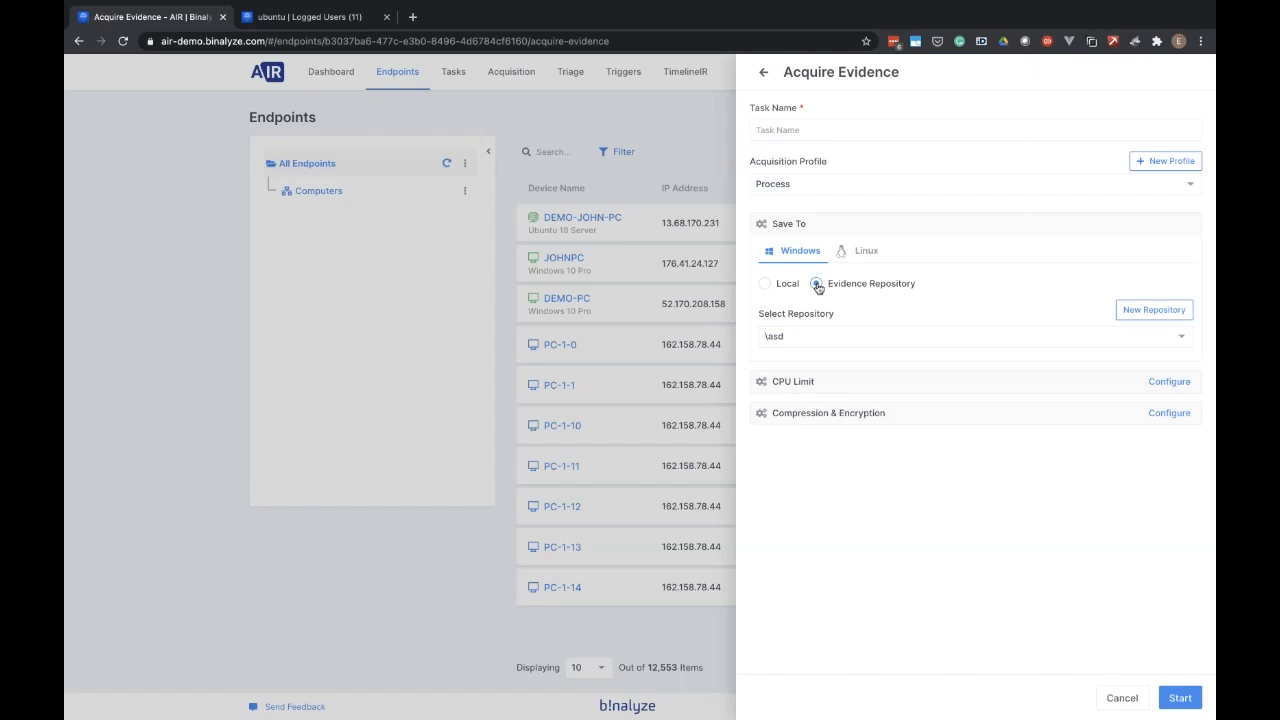
- Review the SFTP settings for a new evidence repository without saving, and look through the existing repositories
{"action": "left_click", "coordinate": [1154, 311]}
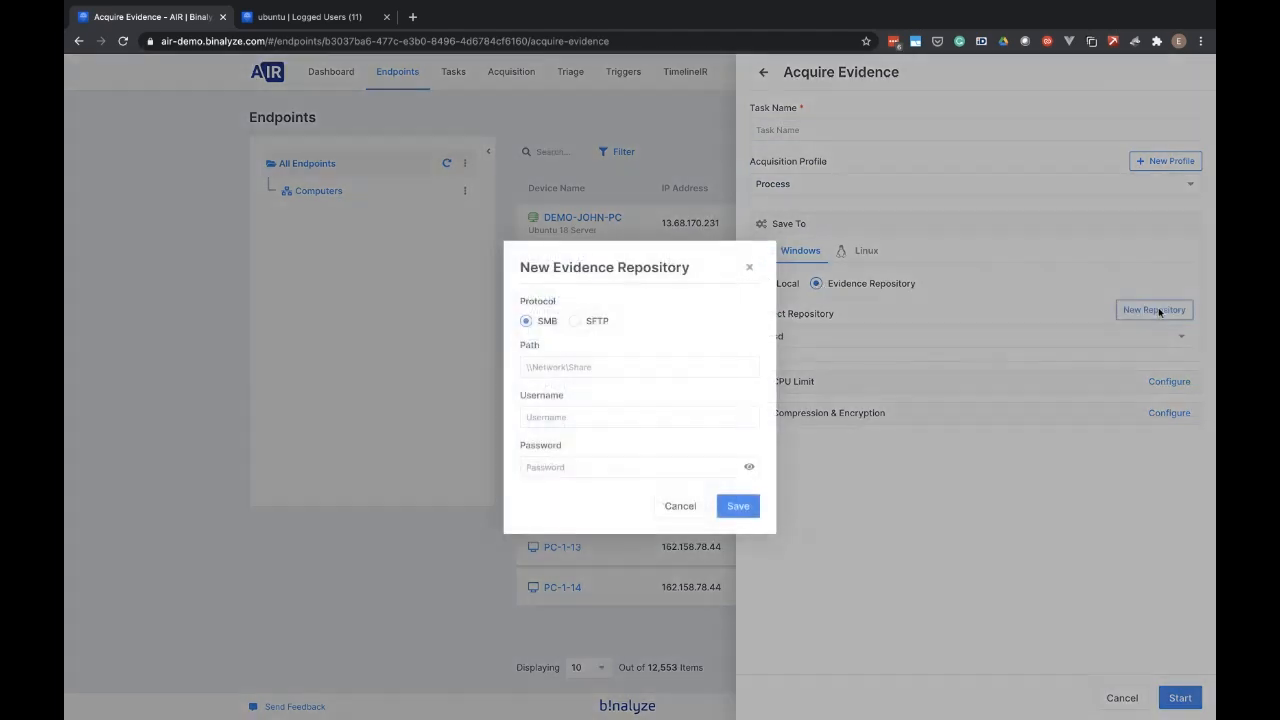
{"action": "left_click", "coordinate": [586, 323]}
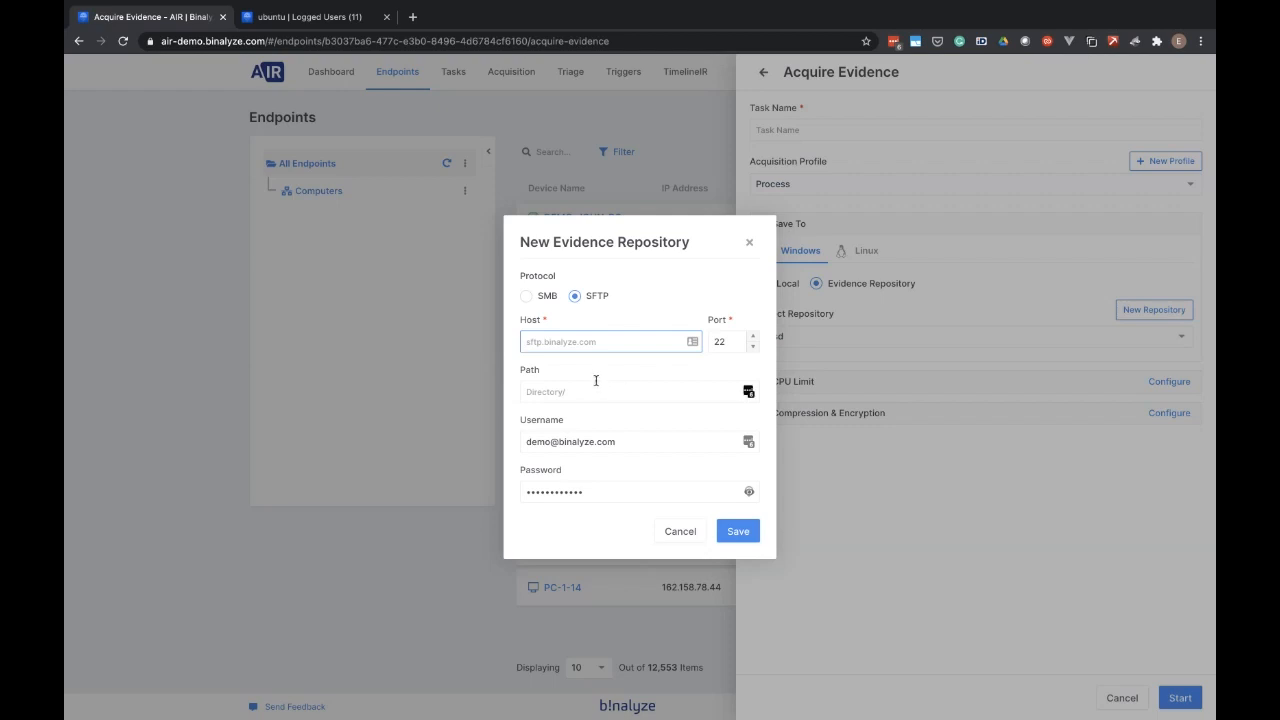
{"action": "left_click", "coordinate": [456, 368]}
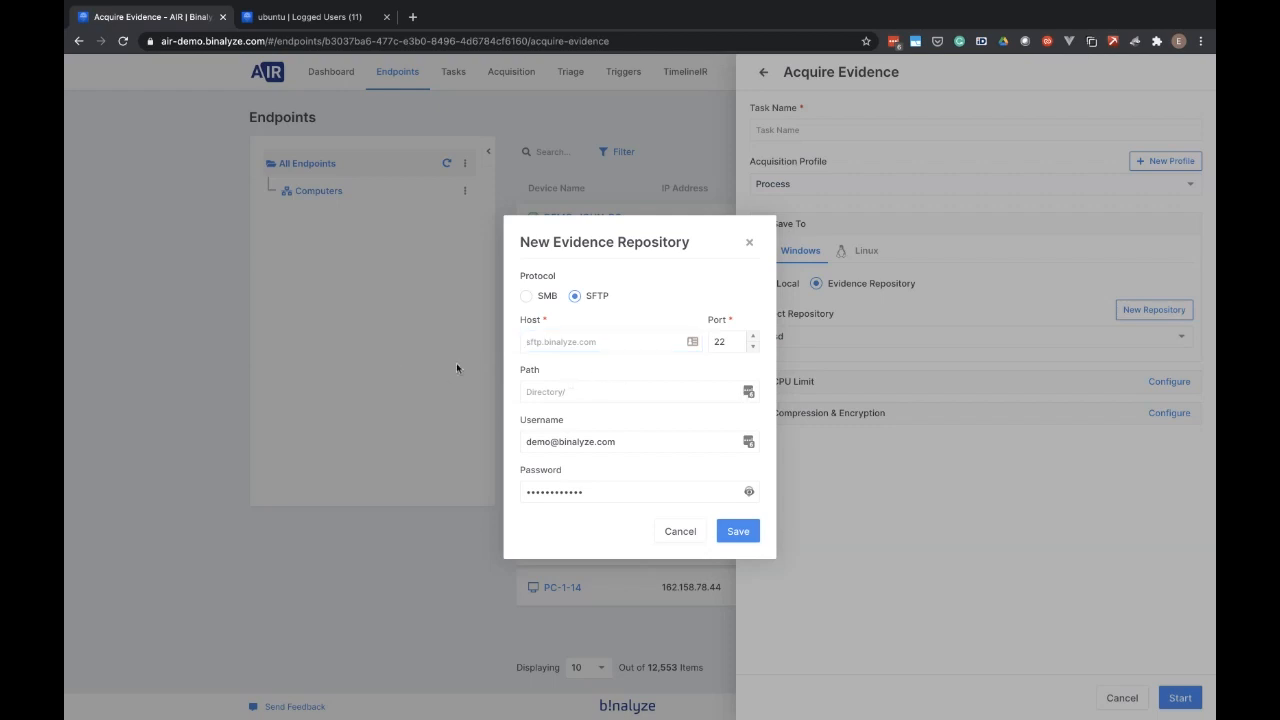
{"action": "left_click", "coordinate": [680, 531]}
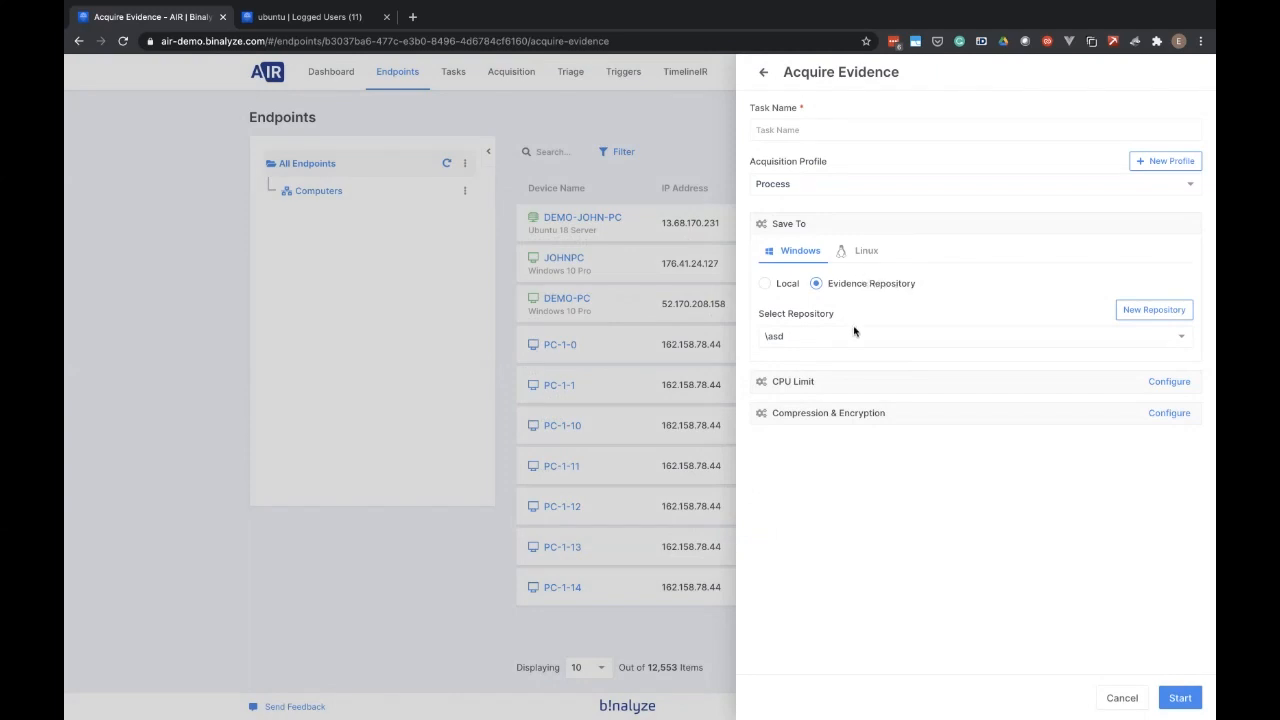
{"action": "left_click", "coordinate": [841, 339]}
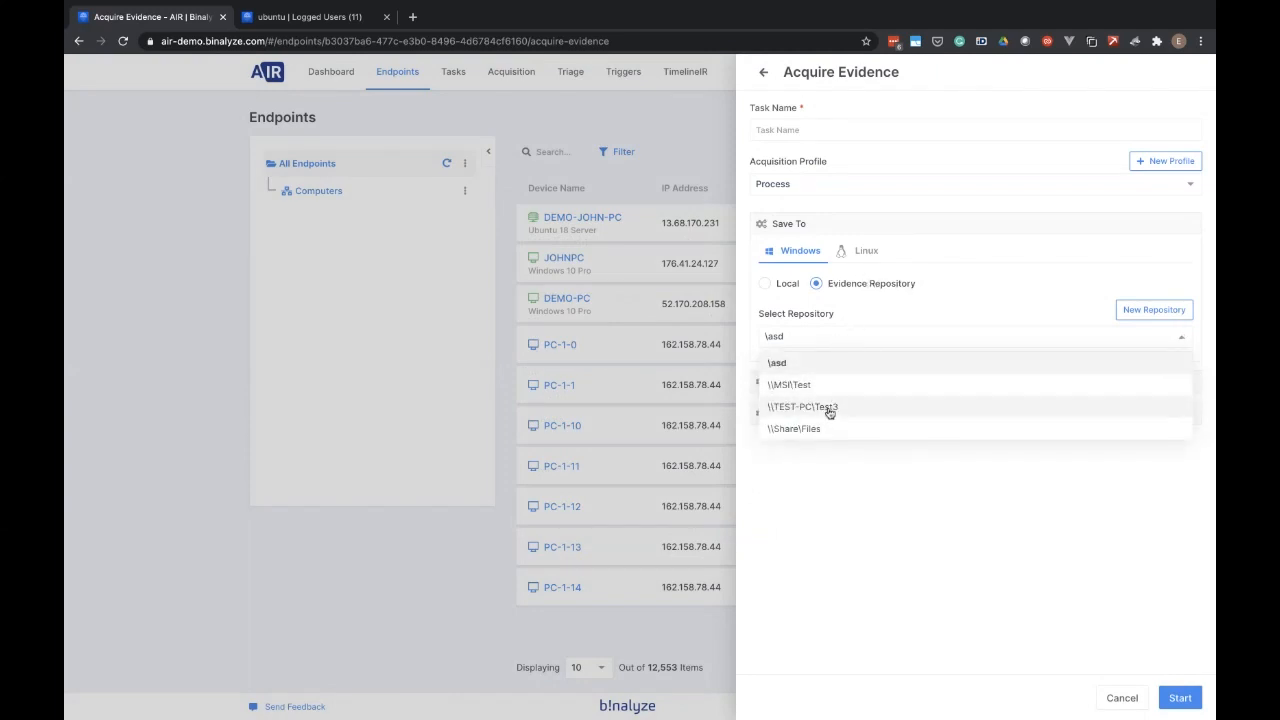
{"action": "left_click", "coordinate": [822, 483]}
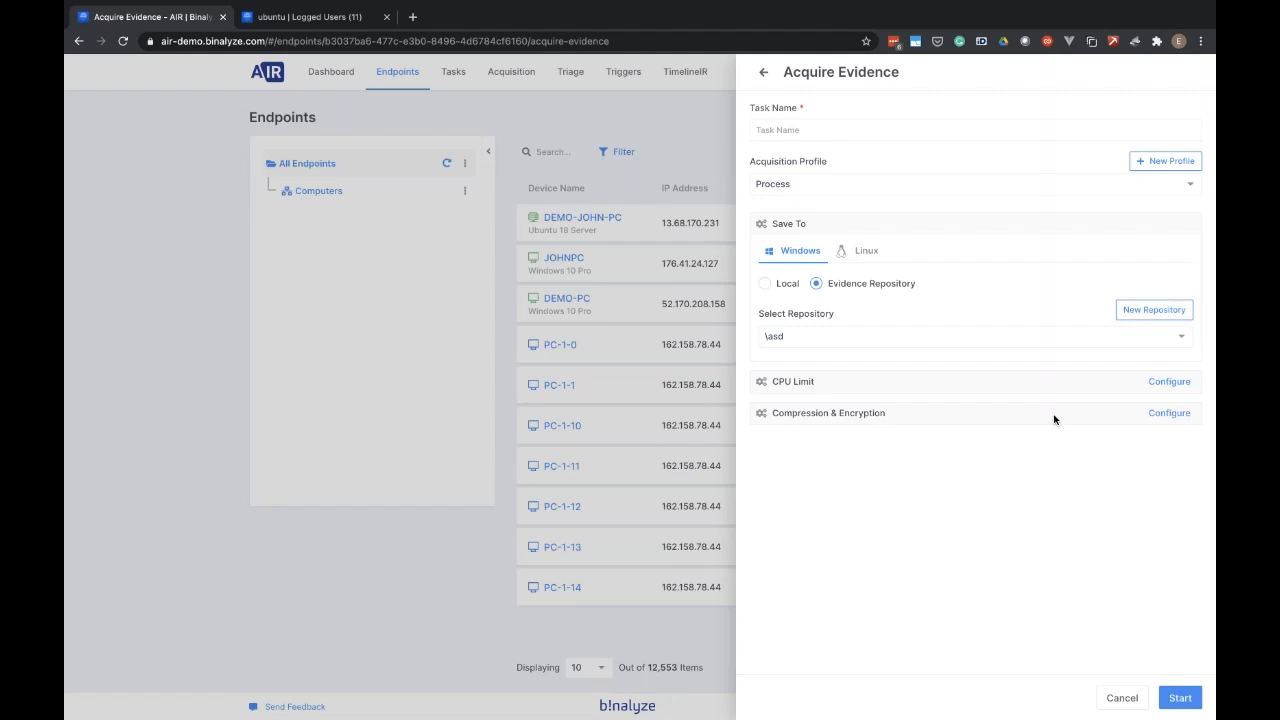
- Try the compression and encryption options for the DEMO-PC acquisition, and leave the form and endpoint details without starting the task
{"action": "left_click", "coordinate": [1162, 420]}
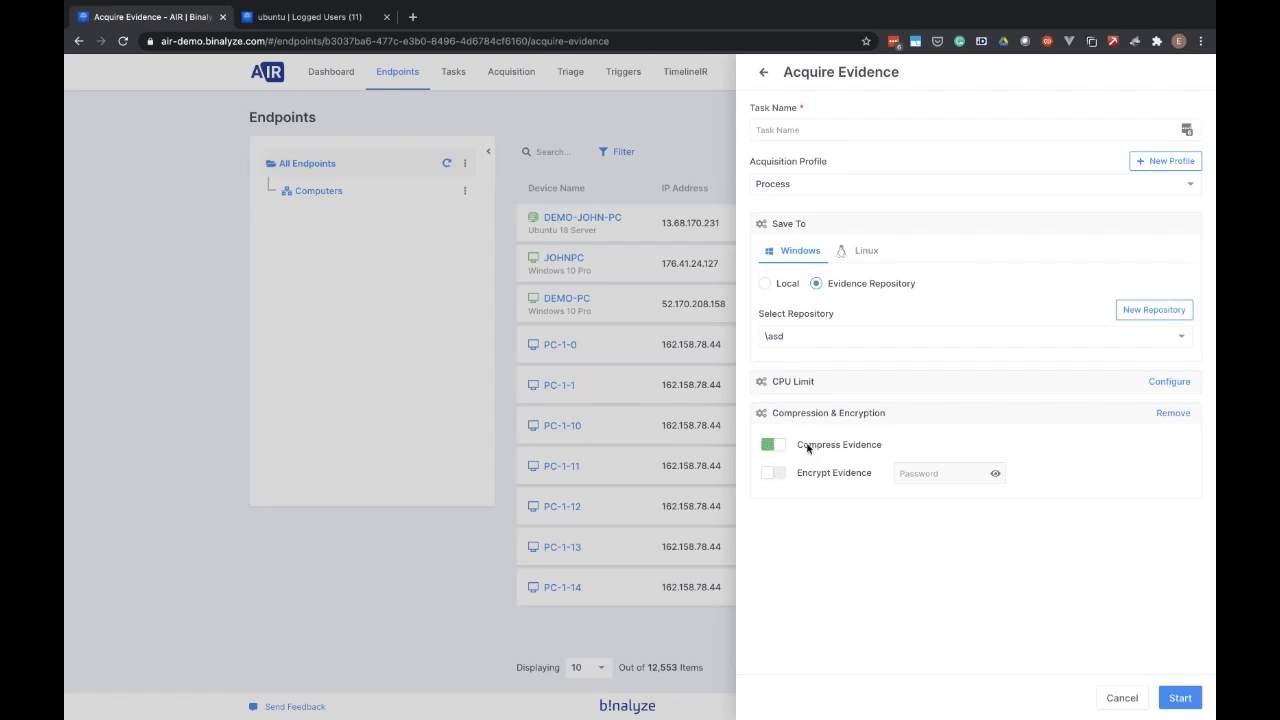
{"action": "left_click", "coordinate": [776, 479]}
{"action": "left_click", "coordinate": [773, 476]}
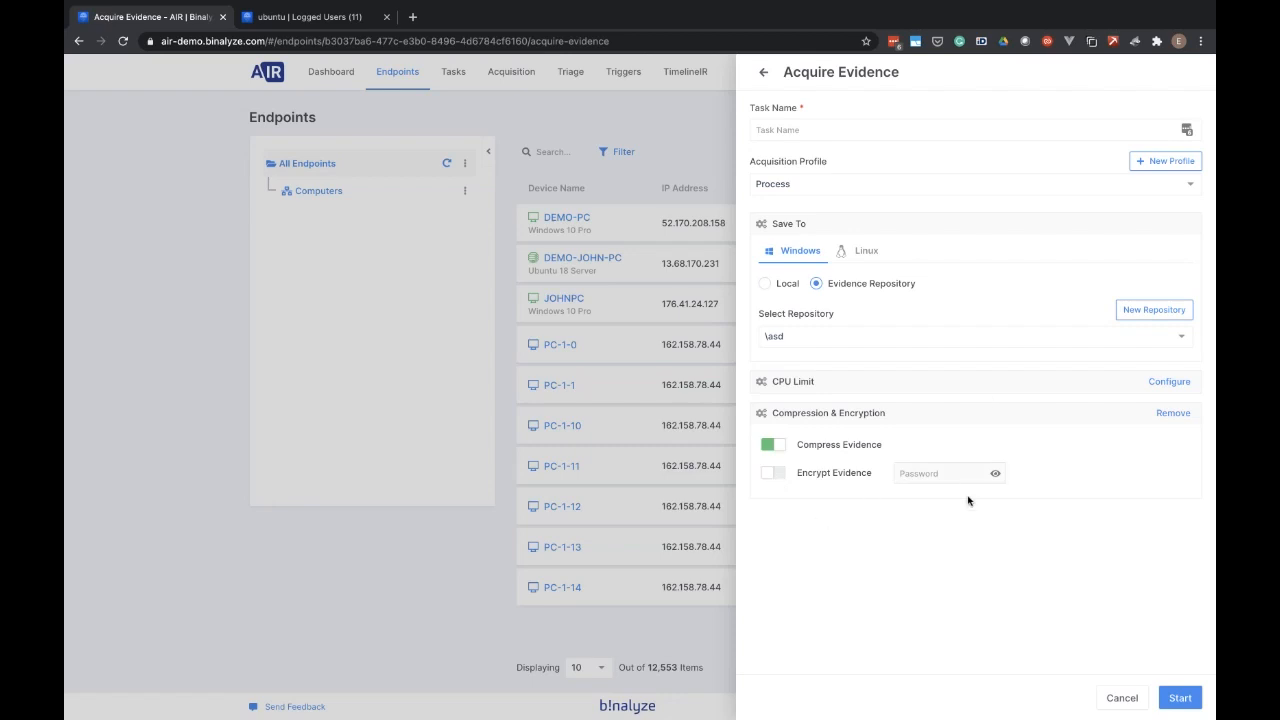
{"action": "left_click", "coordinate": [286, 543]}
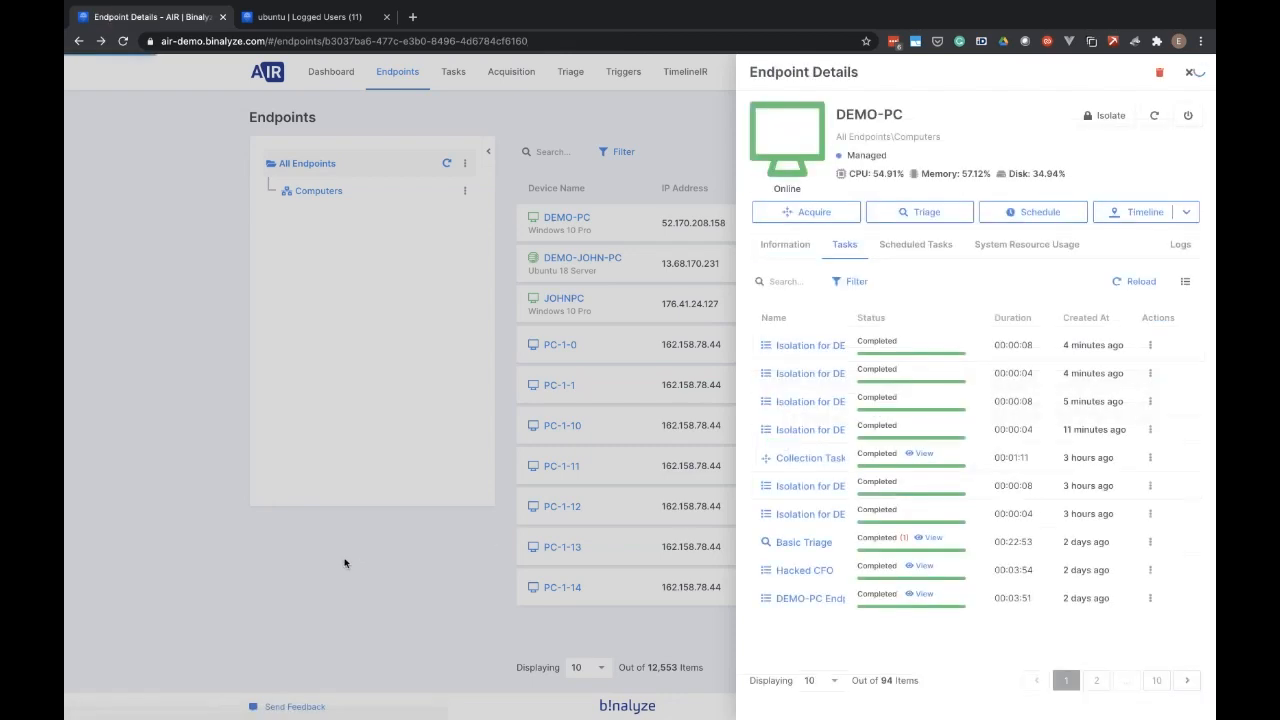
{"action": "left_click", "coordinate": [286, 543]}
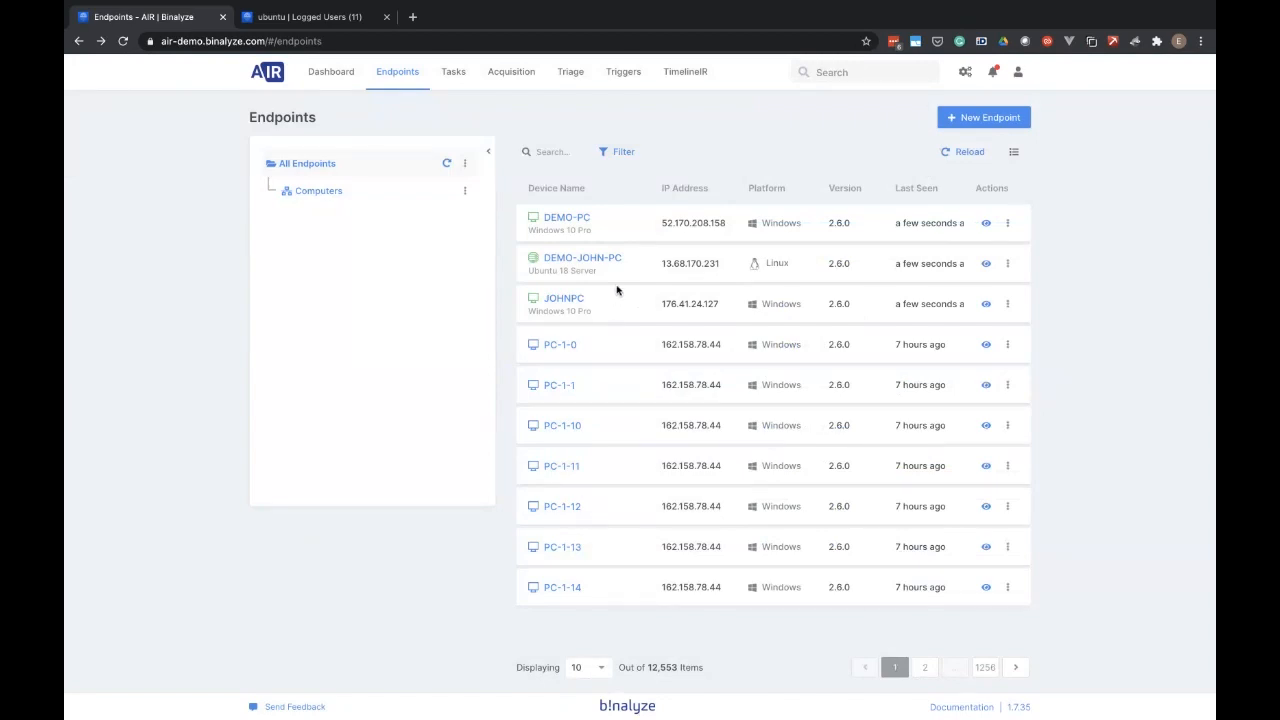
- Isolate the DEMO-PC endpoint from the network and confirm the action
{"action": "left_click", "coordinate": [566, 223]}
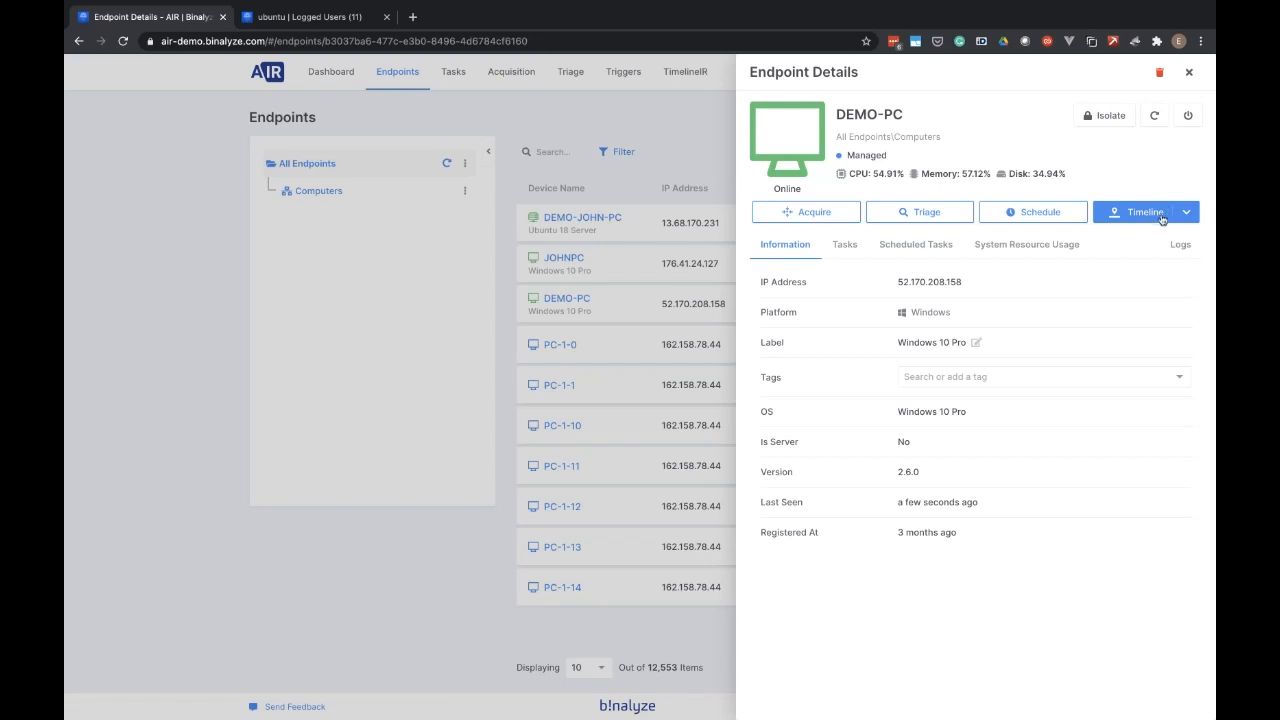
{"action": "left_click", "coordinate": [1106, 119]}
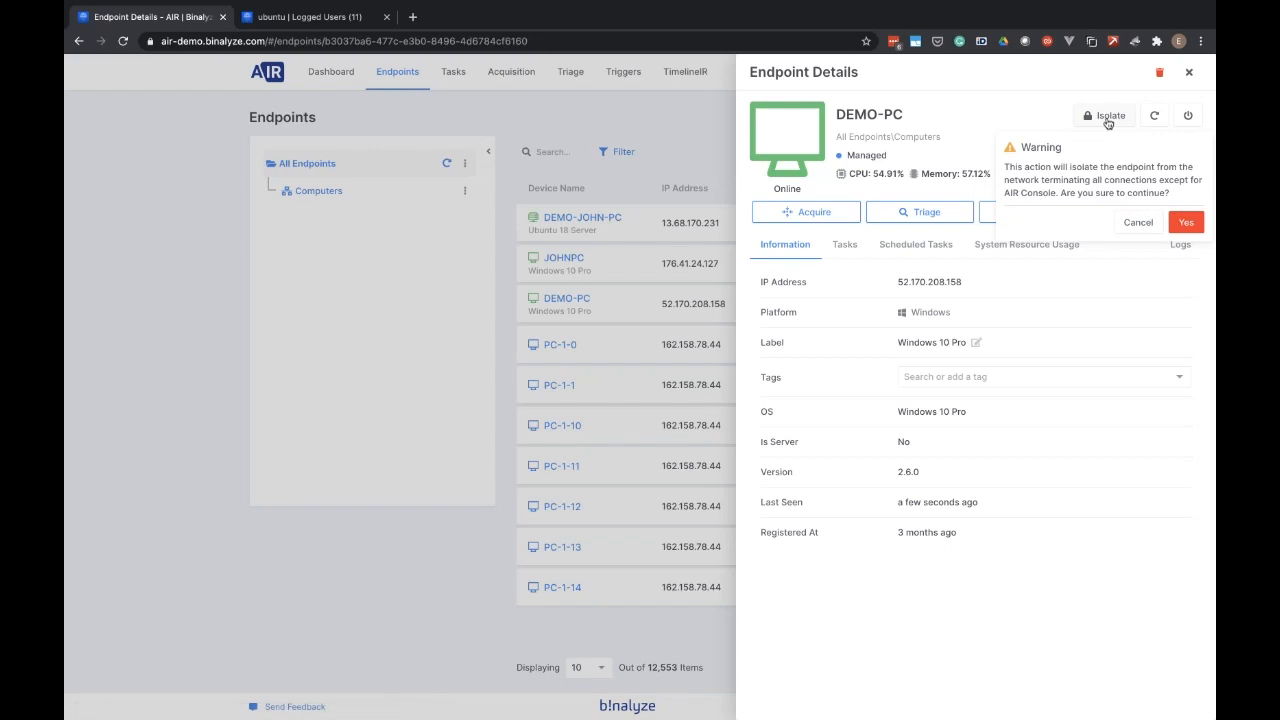
{"action": "left_click", "coordinate": [1186, 222]}
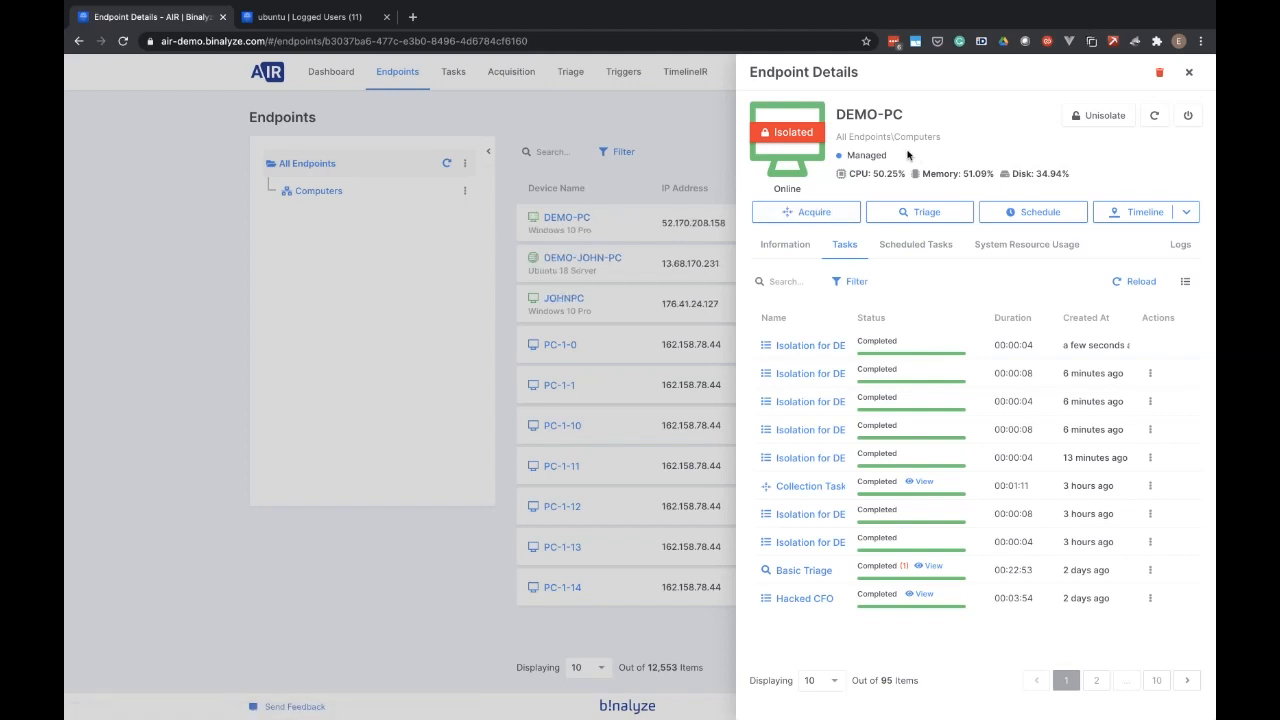
- Remove the isolation from DEMO-PC to reconnect it to the network, and close its endpoint details
{"action": "left_click", "coordinate": [1104, 117]}
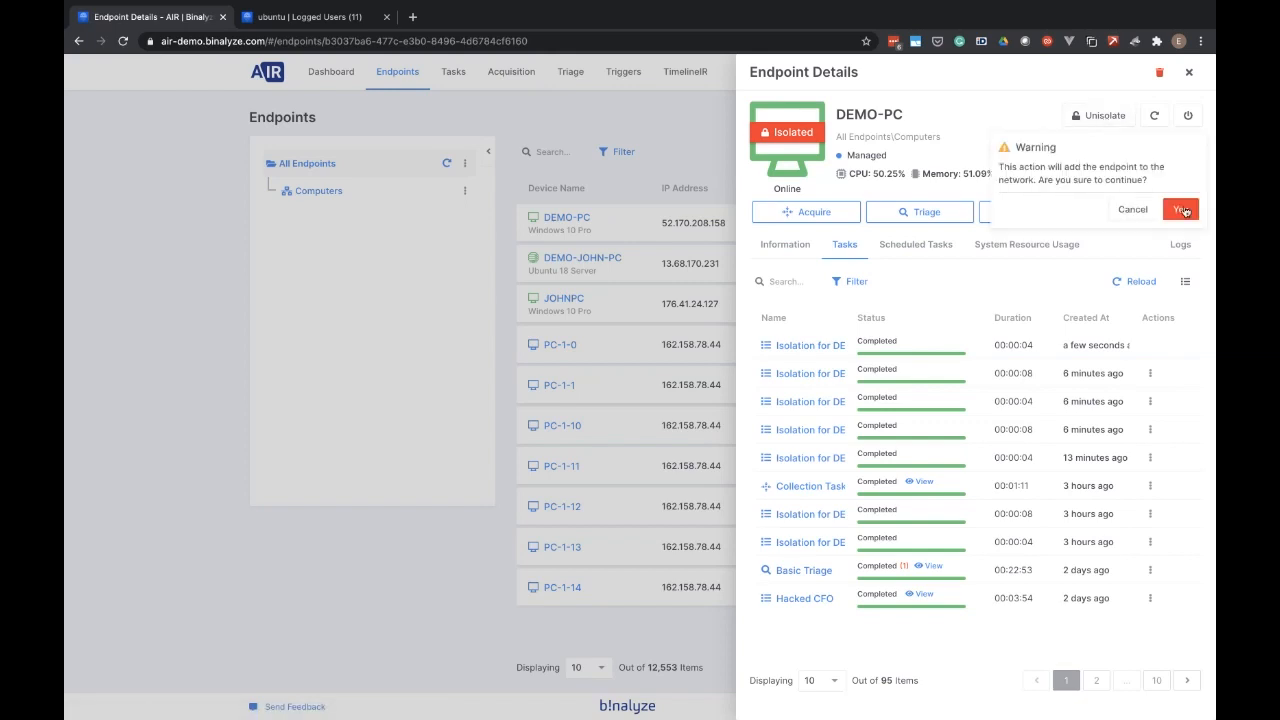
{"action": "left_click", "coordinate": [1182, 212]}
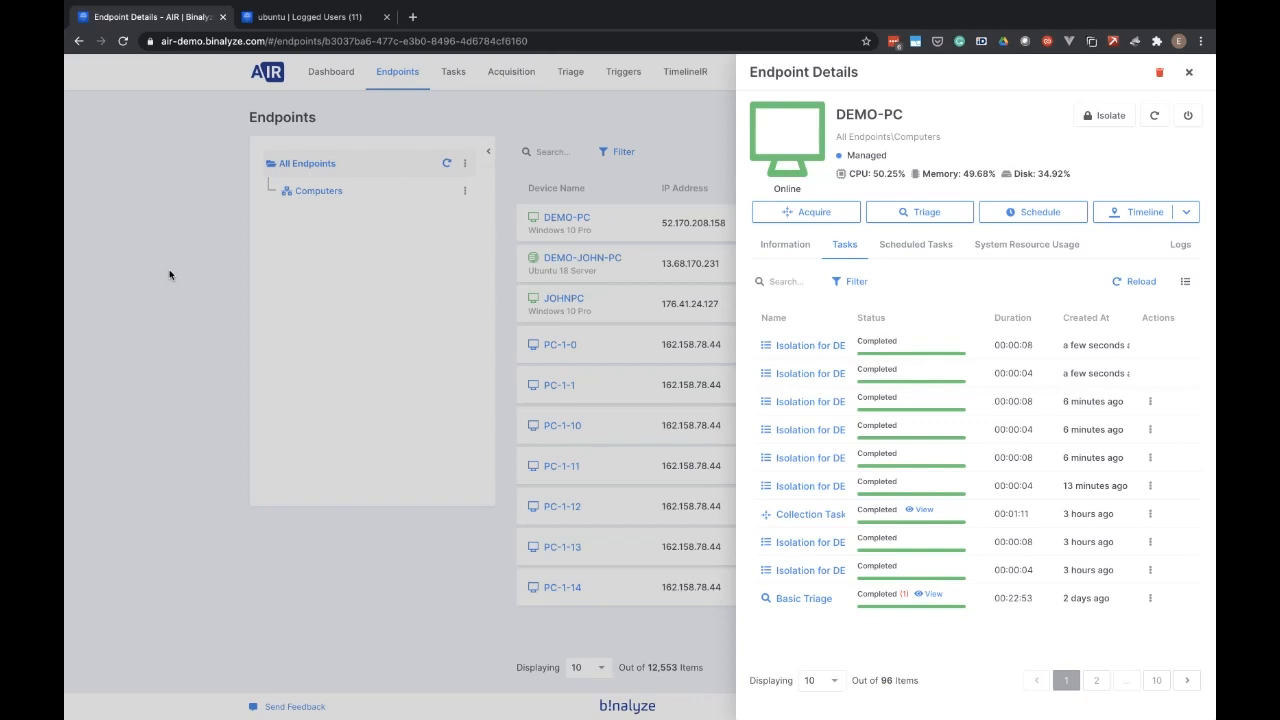
{"action": "left_click", "coordinate": [187, 280]}
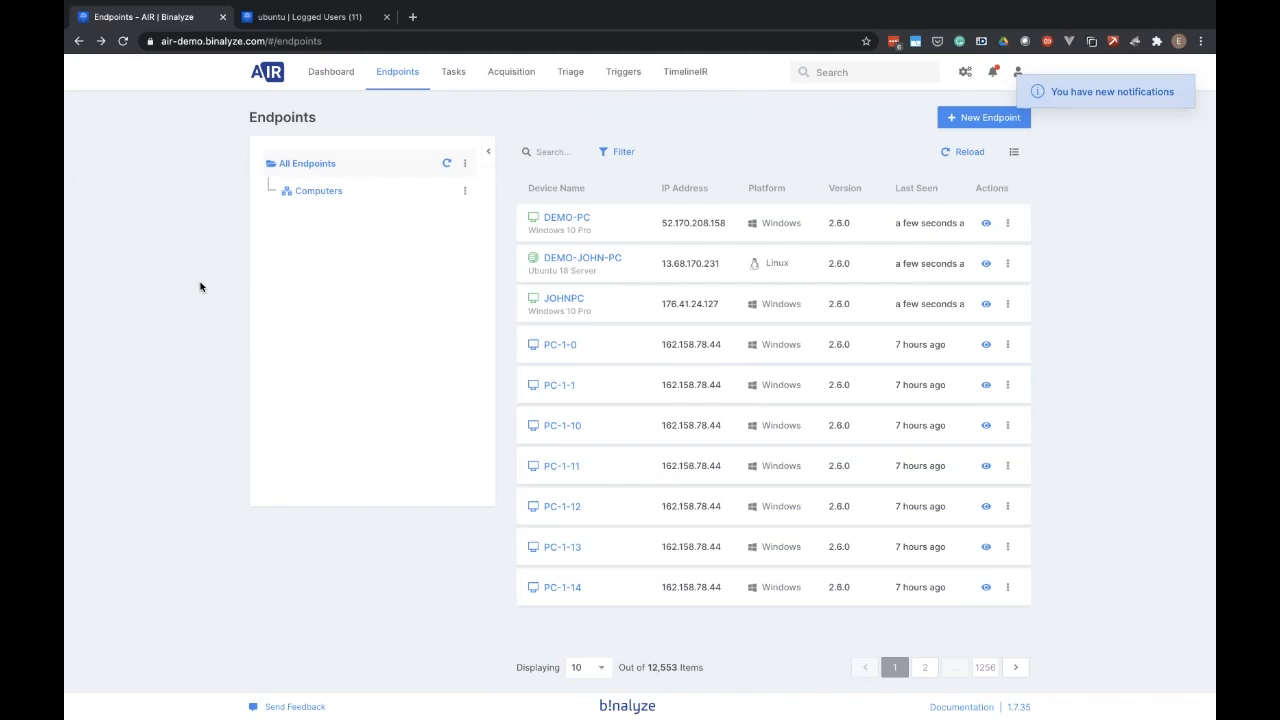
- View the Policies page in the console settings
{"action": "left_click", "coordinate": [965, 74]}
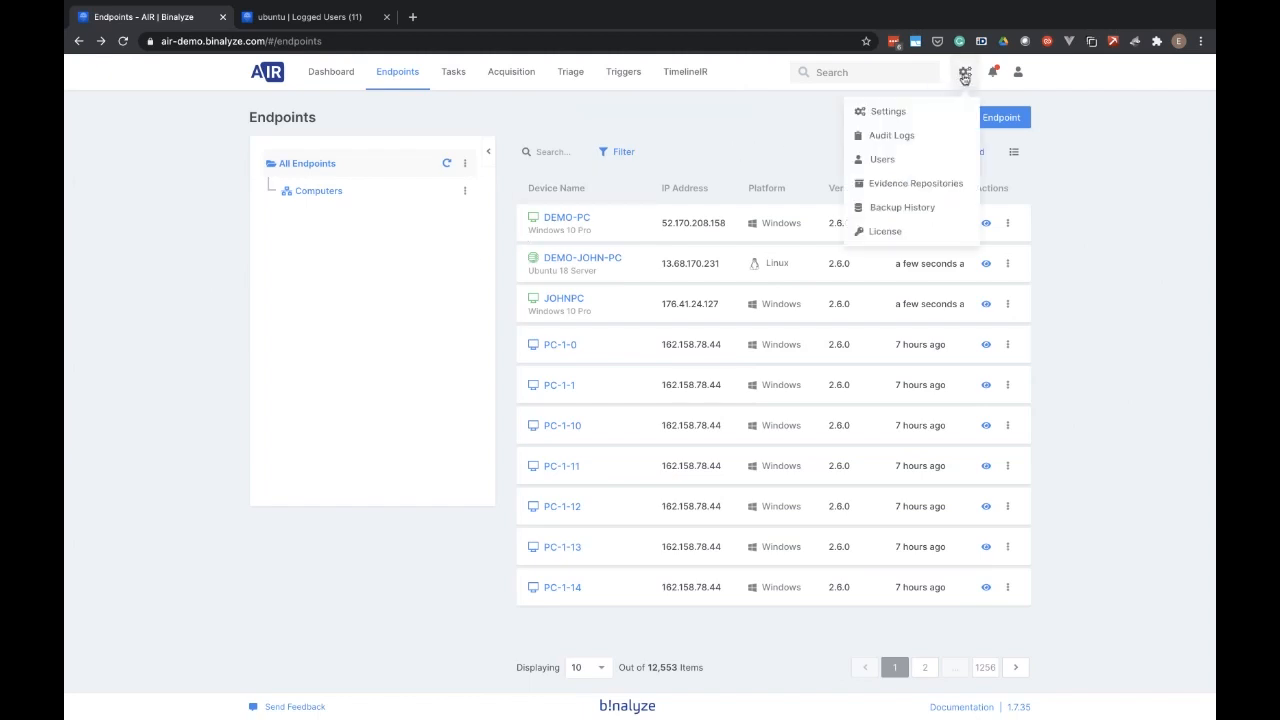
{"action": "left_click", "coordinate": [900, 116]}
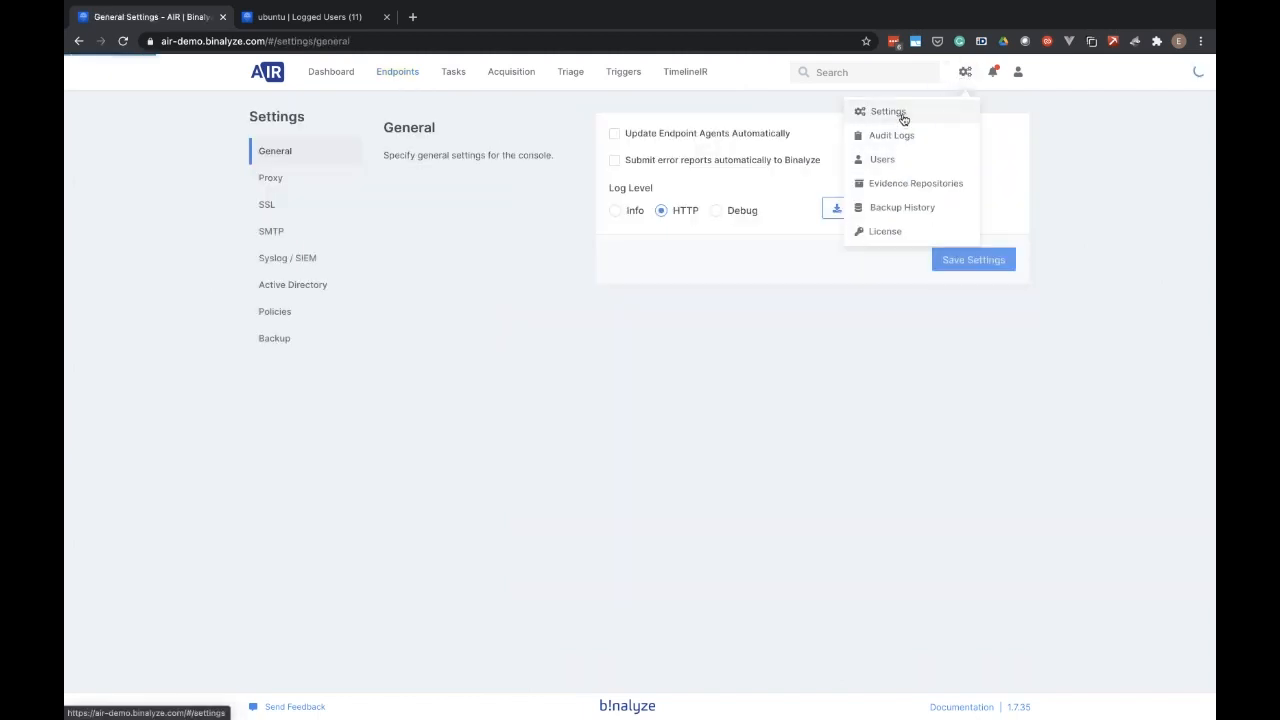
{"action": "left_click", "coordinate": [280, 318]}
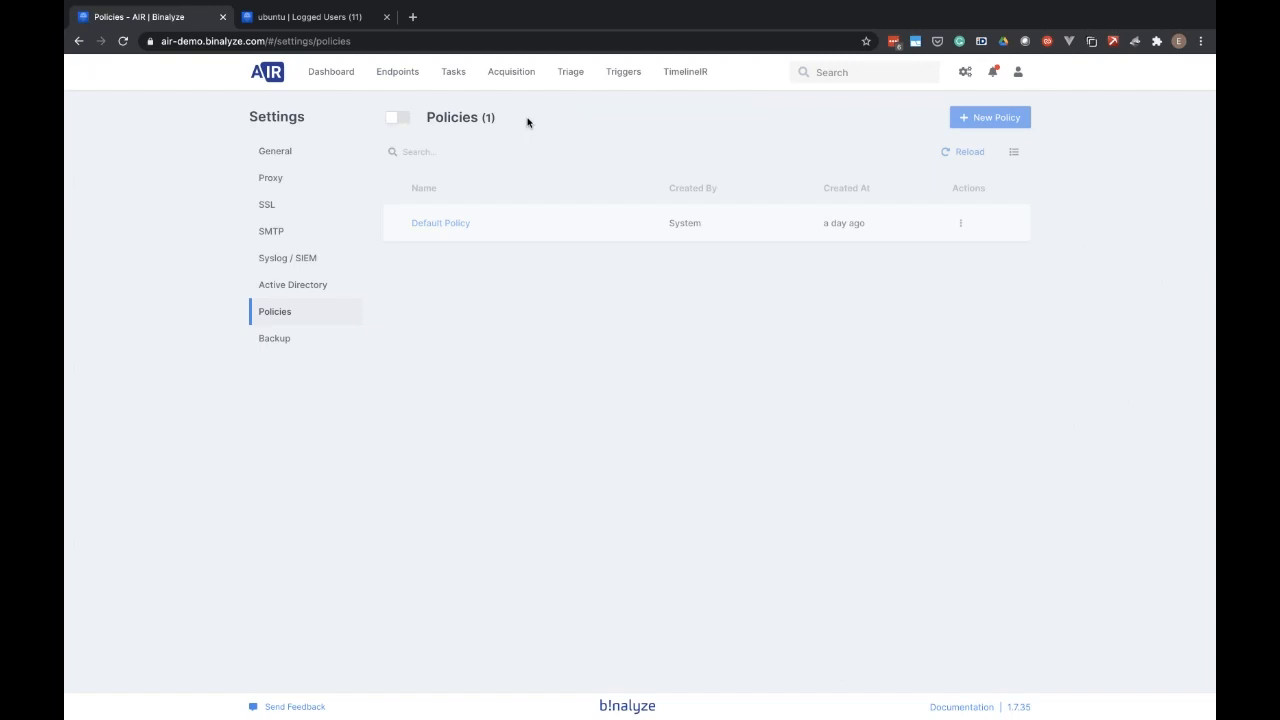
- Review which options the DEMO-PC evidence acquisition form offers while policies are off, and close the form
{"action": "left_click", "coordinate": [398, 74]}
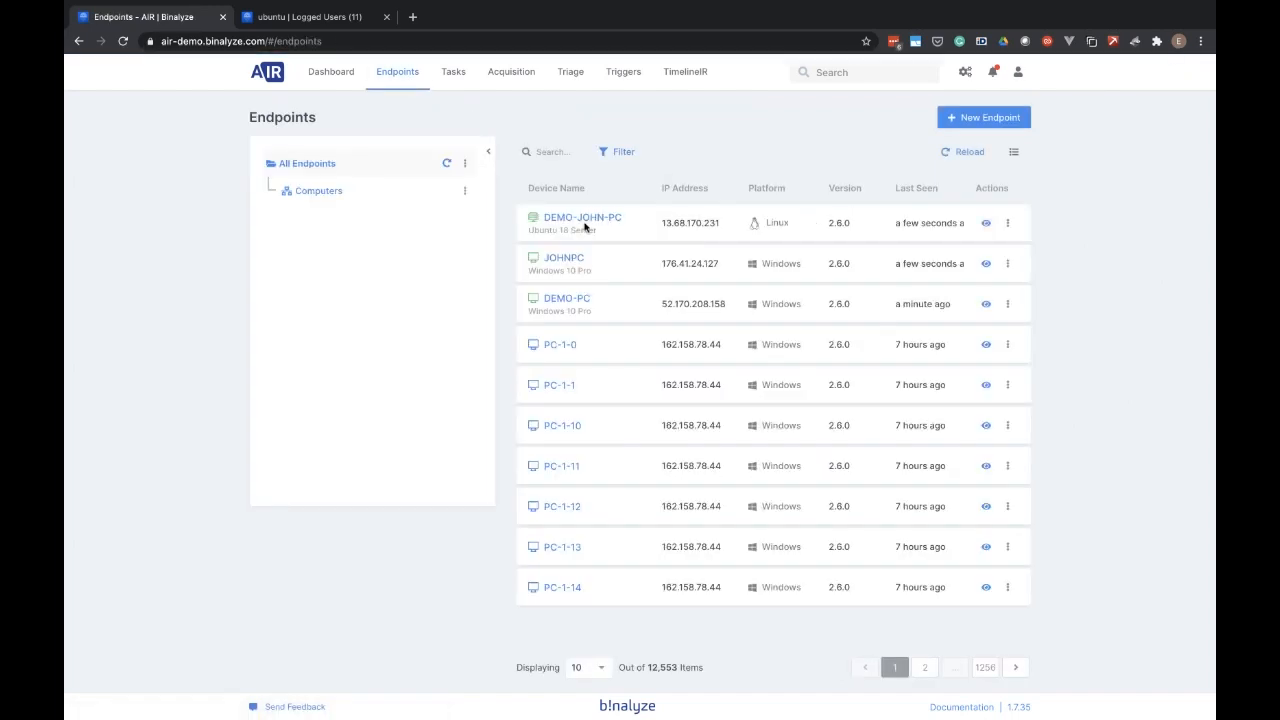
{"action": "left_click", "coordinate": [566, 299]}
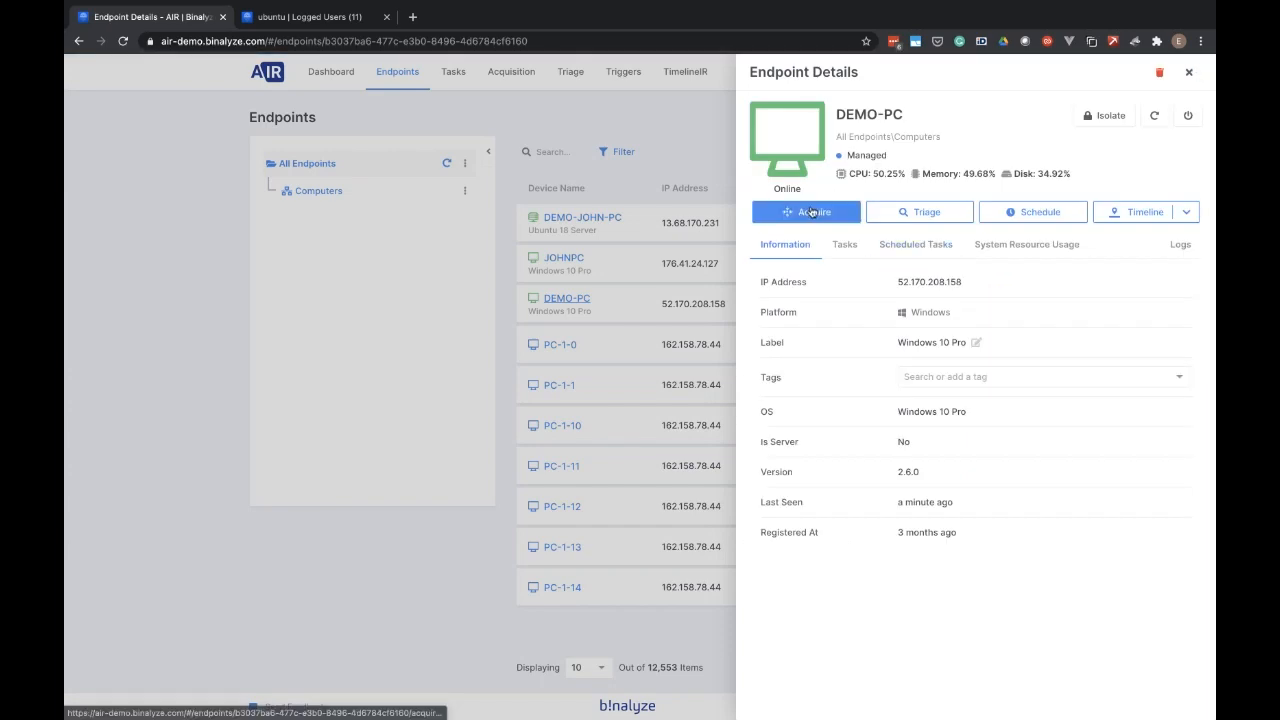
{"action": "left_click", "coordinate": [806, 212]}
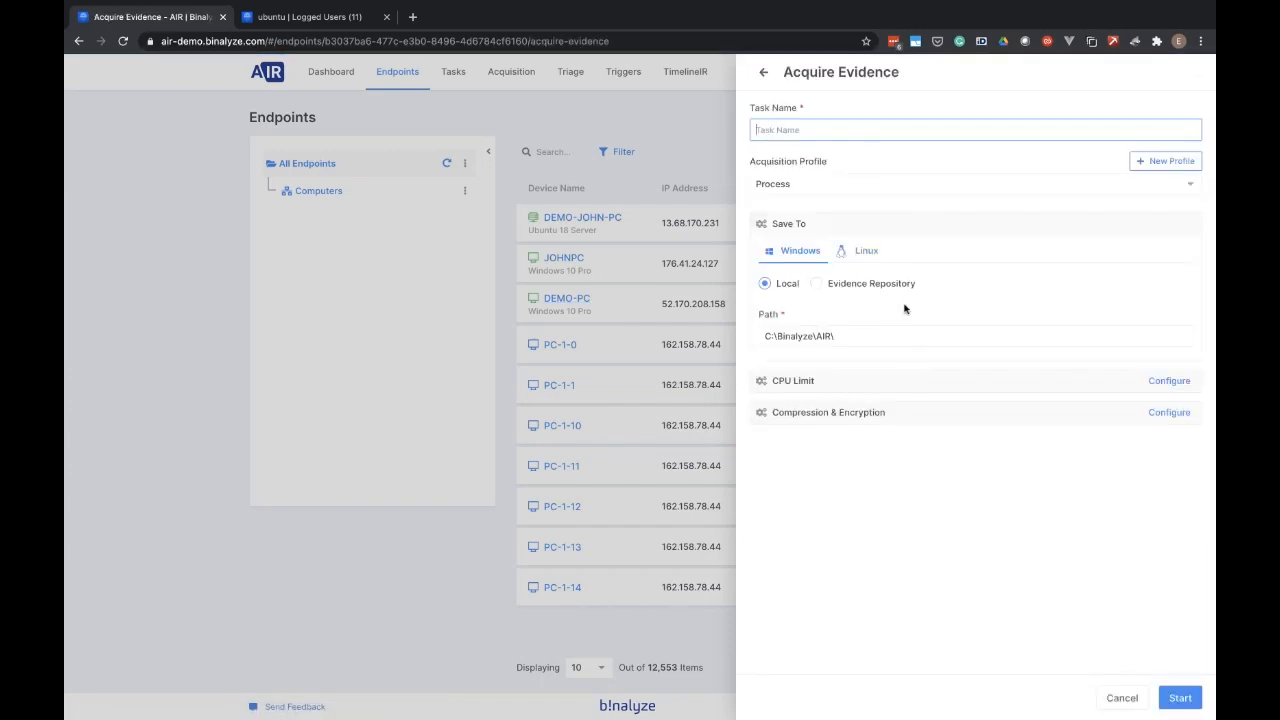
{"action": "left_click", "coordinate": [203, 305]}
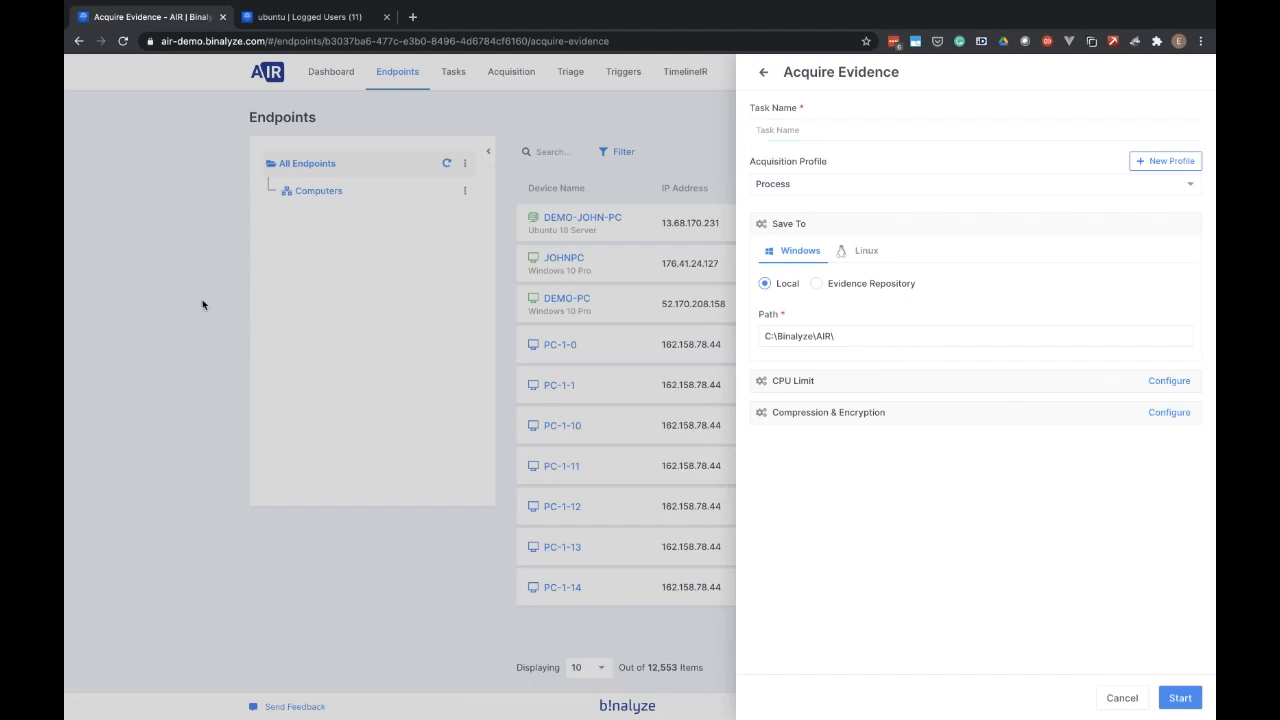
{"action": "left_click", "coordinate": [661, 98]}
- Enable policies for the console in the Policies settings
{"action": "left_click", "coordinate": [963, 74]}
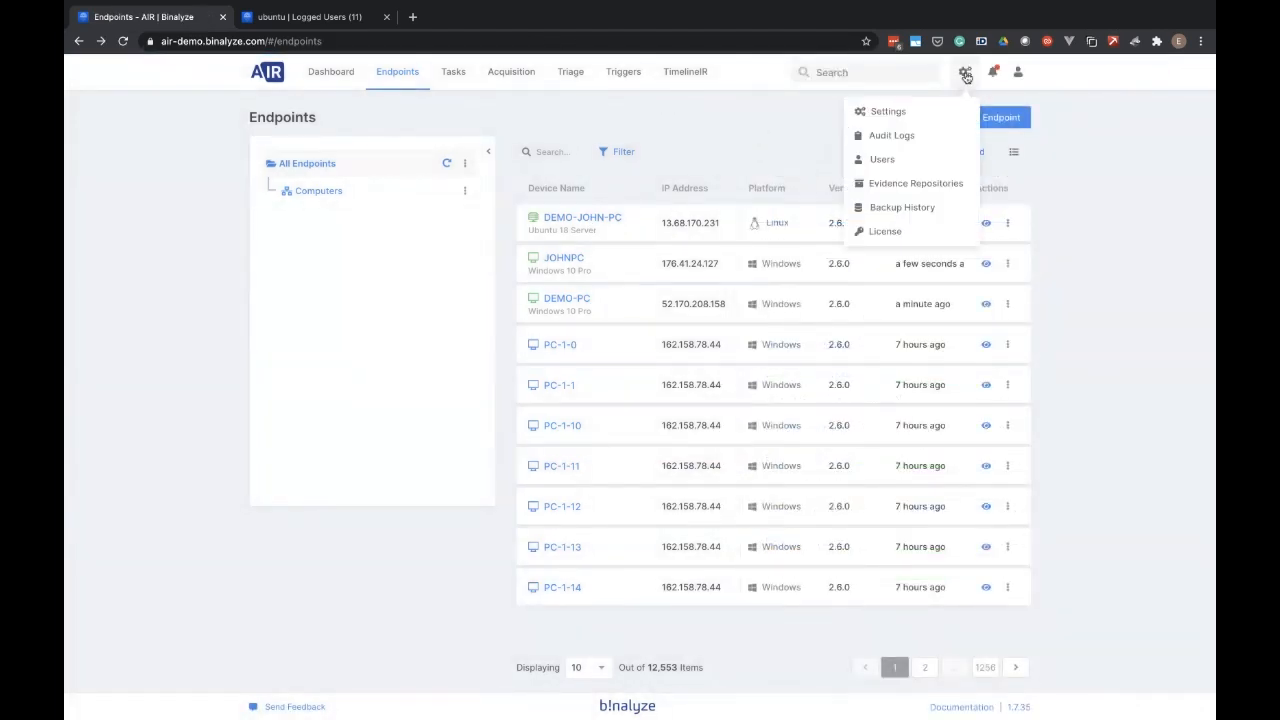
{"action": "left_click", "coordinate": [914, 114]}
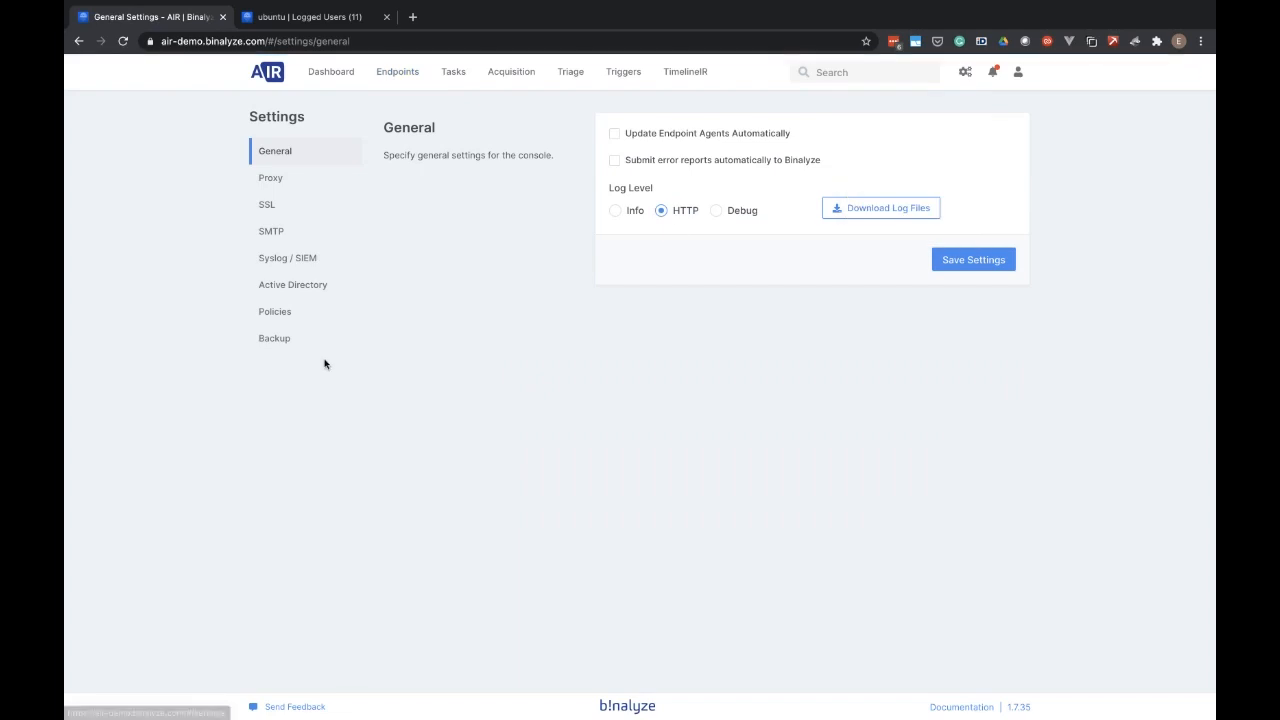
{"action": "left_click", "coordinate": [287, 316]}
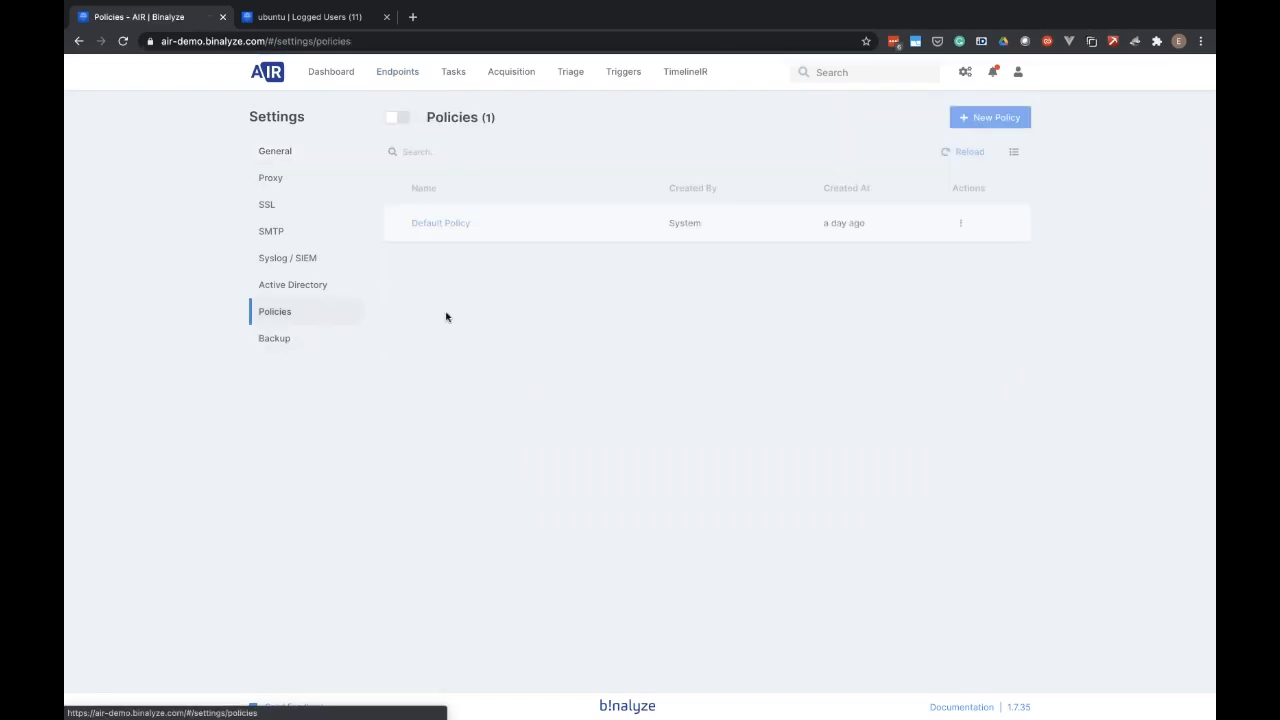
{"action": "left_click", "coordinate": [397, 121]}
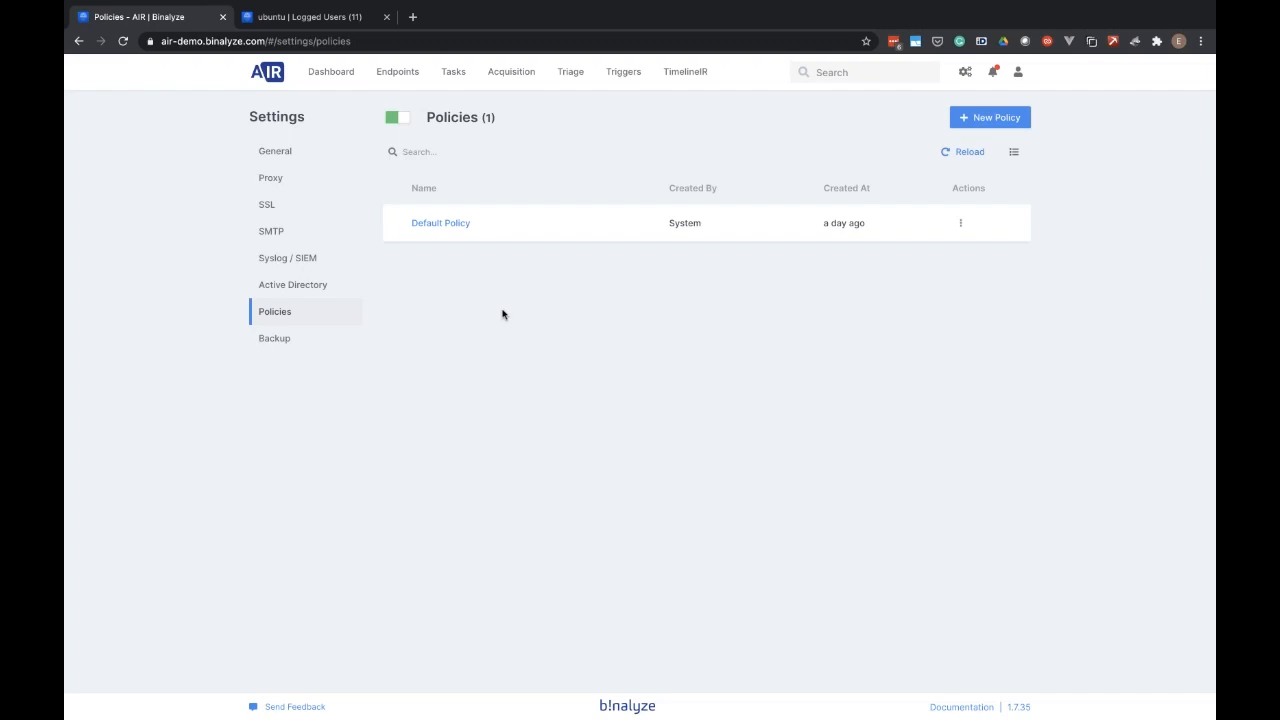
- Try the Compress Evidence option in the Default Policy and return to the policies list without updating it
{"action": "left_click", "coordinate": [457, 229]}
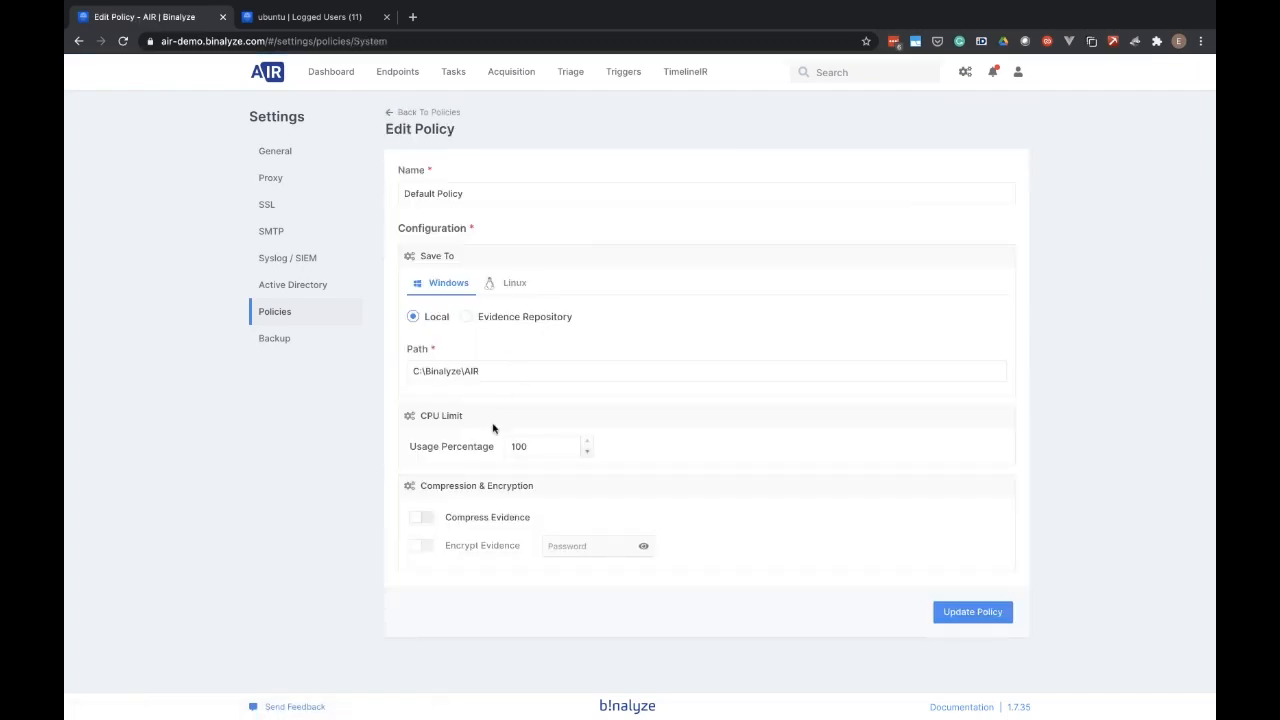
{"action": "left_click", "coordinate": [420, 517]}
{"action": "left_click", "coordinate": [388, 114]}
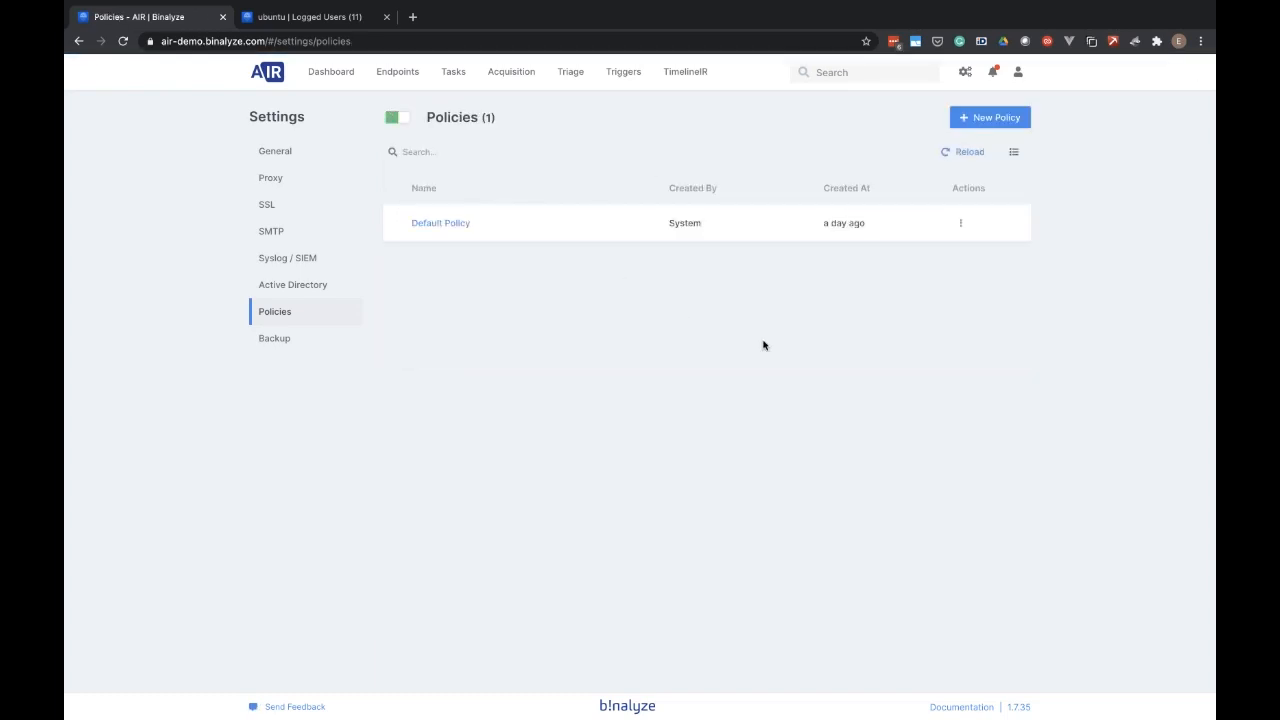
- Start a new acquisition policy and name it DC Policy
{"action": "left_click", "coordinate": [988, 118]}
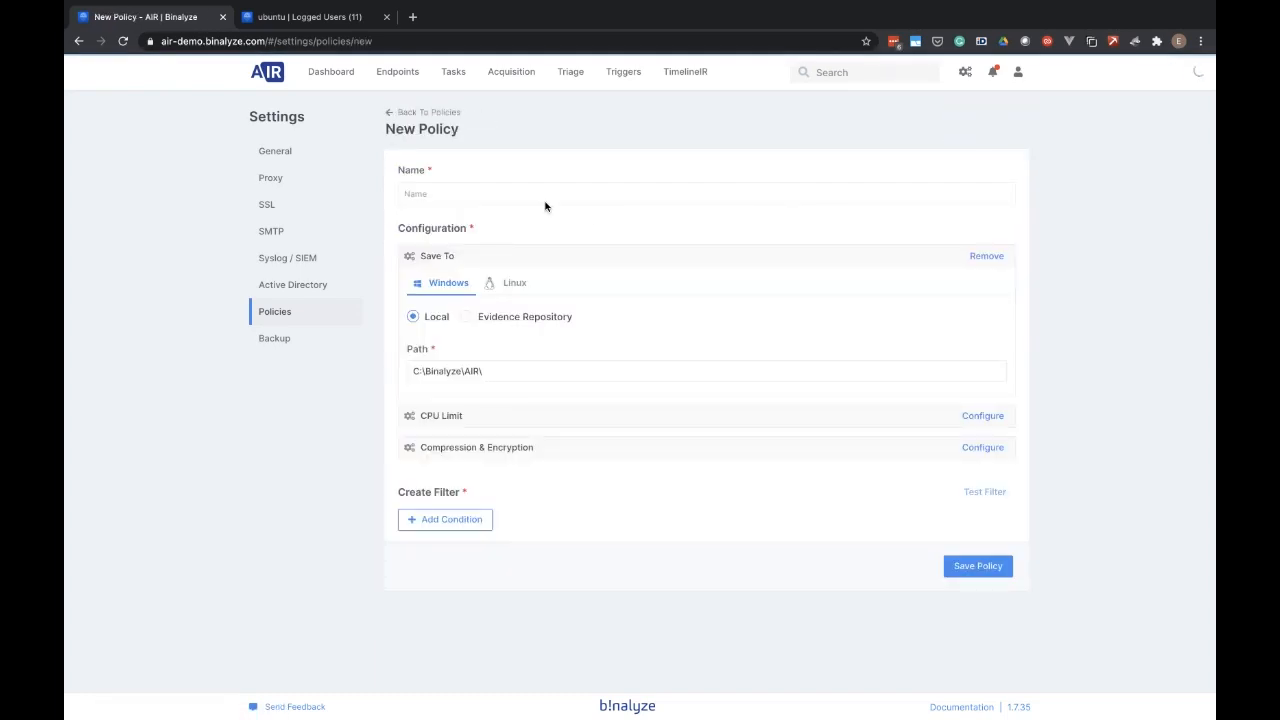
{"action": "left_click", "coordinate": [504, 194]}
{"action": "type", "text": "DC"}
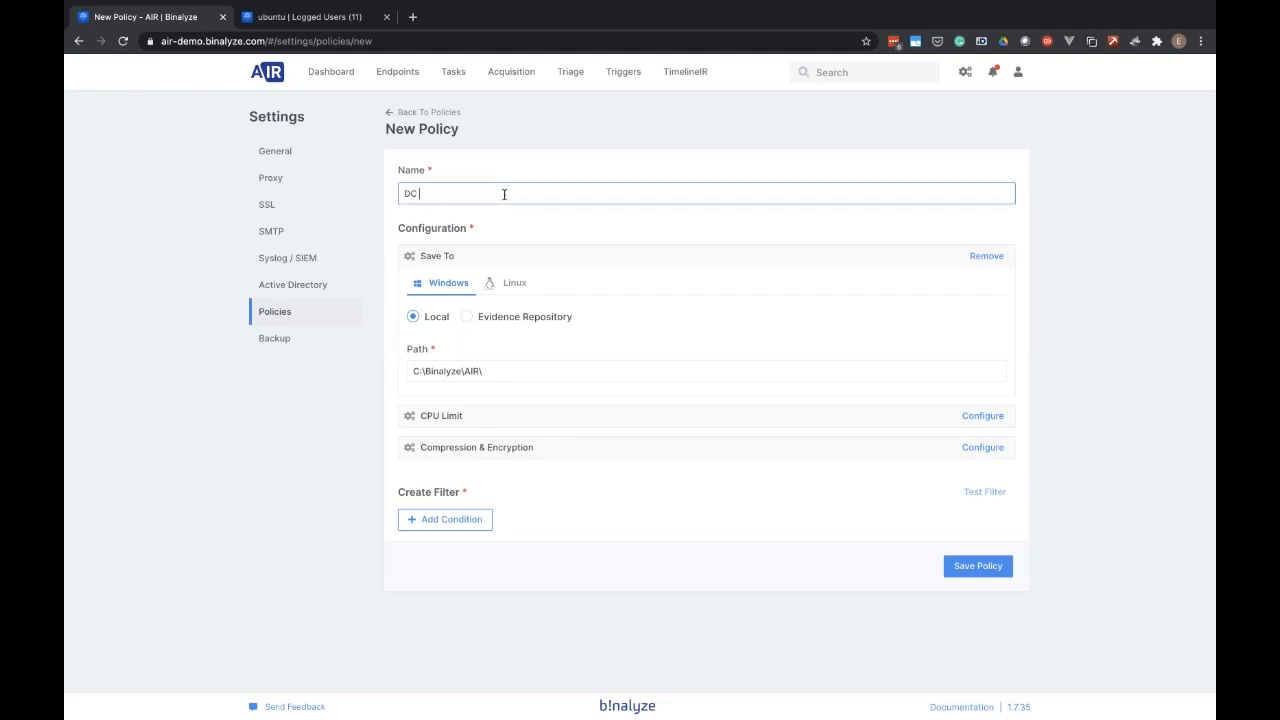
{"action": "type", "text": " policy"}
{"action": "key", "text": "BackSpace"}
{"action": "type", "text": "P"}
- Check the Linux save location, then add the CPU Limit and the Compression & Encryption settings to the policy with their defaults
{"action": "left_click", "coordinate": [508, 292]}
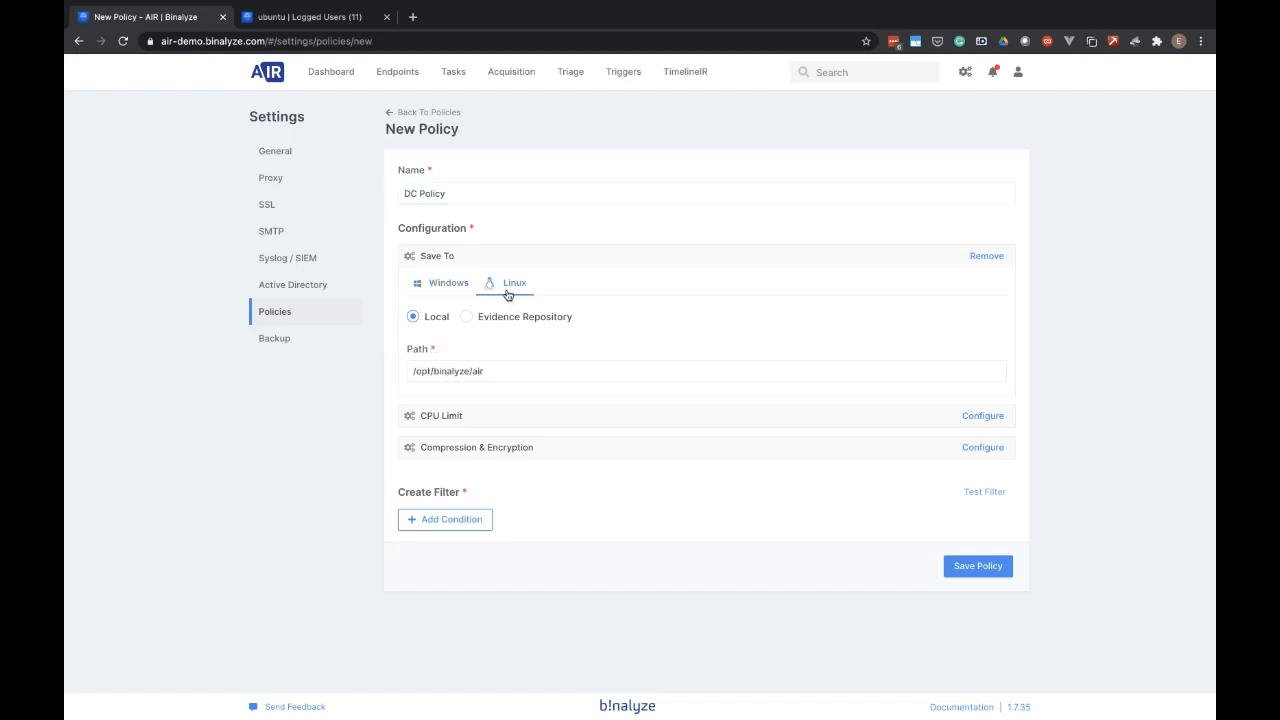
{"action": "left_click", "coordinate": [430, 289]}
{"action": "left_click", "coordinate": [985, 416]}
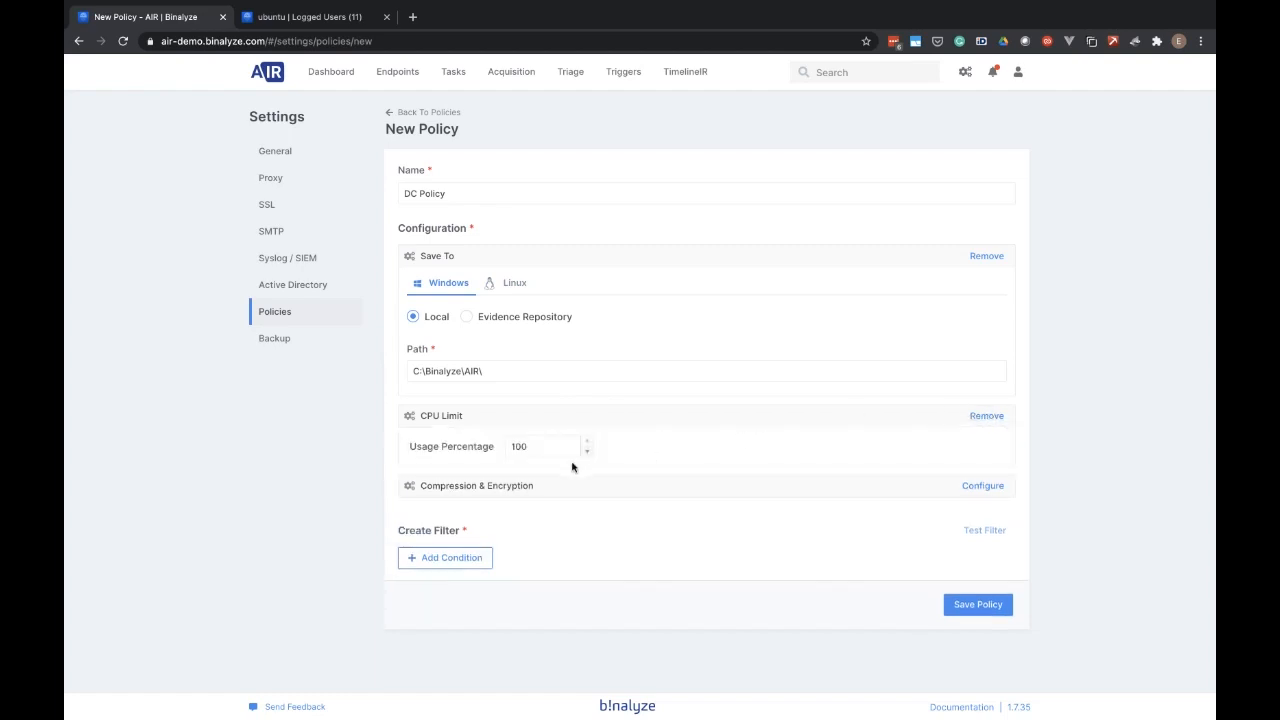
{"action": "left_click", "coordinate": [983, 486]}
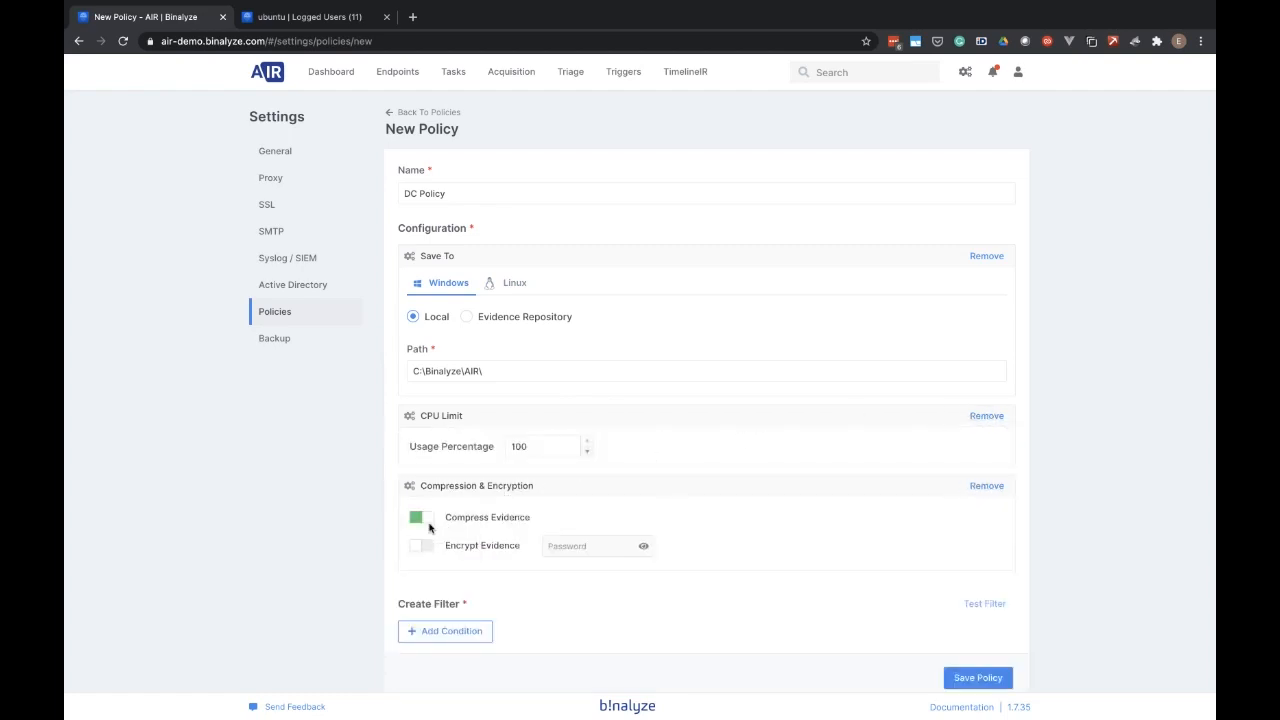
{"action": "scroll", "coordinate": [717, 511], "scroll_direction": "down", "scroll_amount": 1}
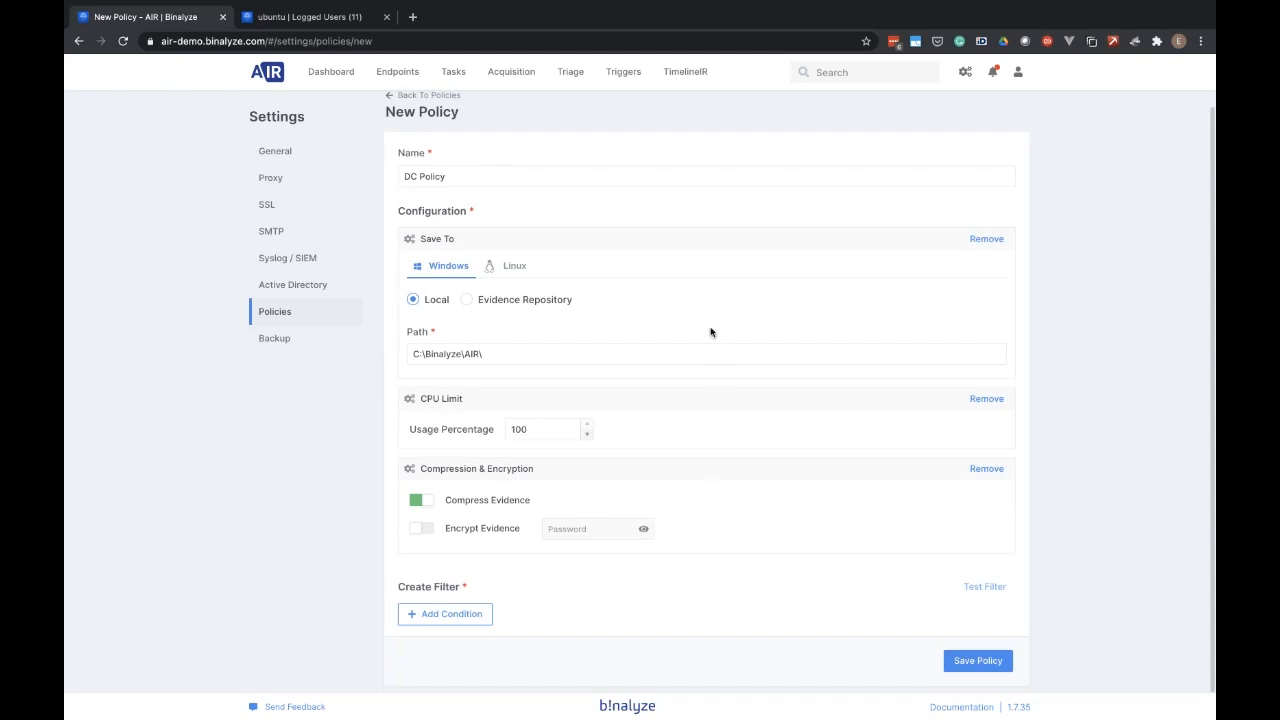
- Add a filter condition to DC Policy requiring the endpoint Name to contain DC
{"action": "left_click", "coordinate": [447, 617]}
{"action": "scroll", "coordinate": [724, 528], "scroll_direction": "down", "scroll_amount": 1}
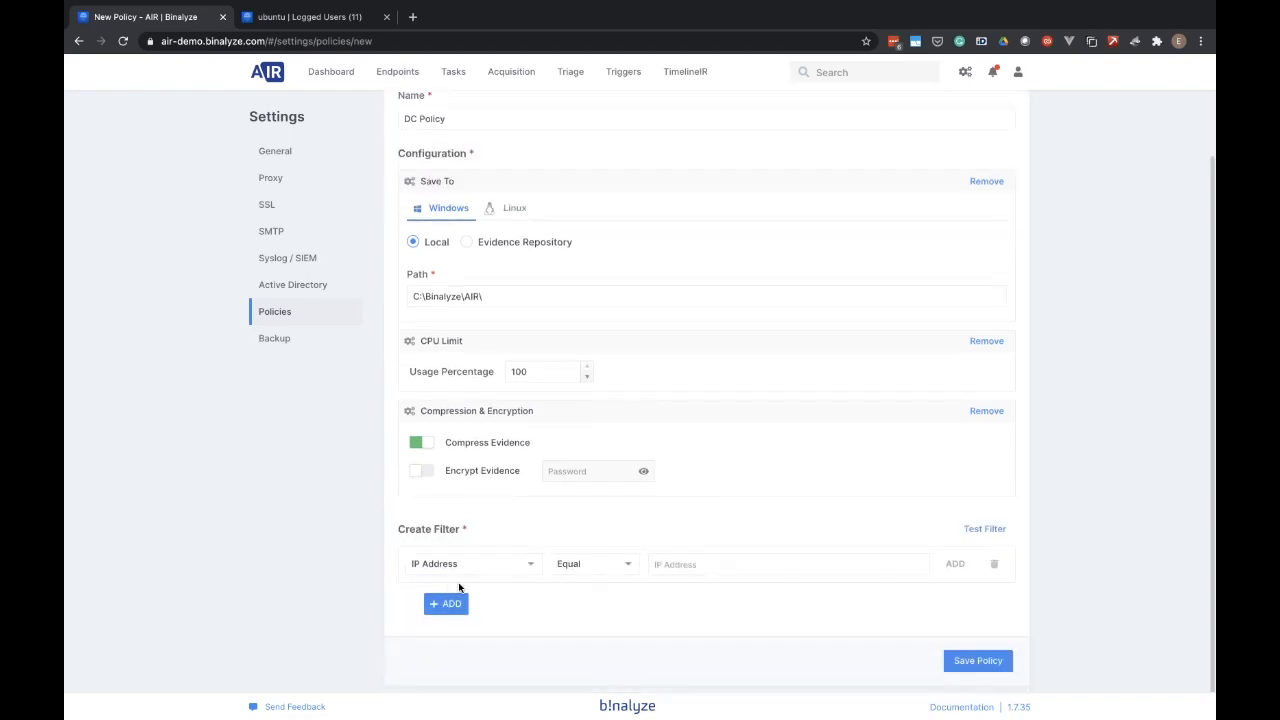
{"action": "left_click", "coordinate": [530, 566]}
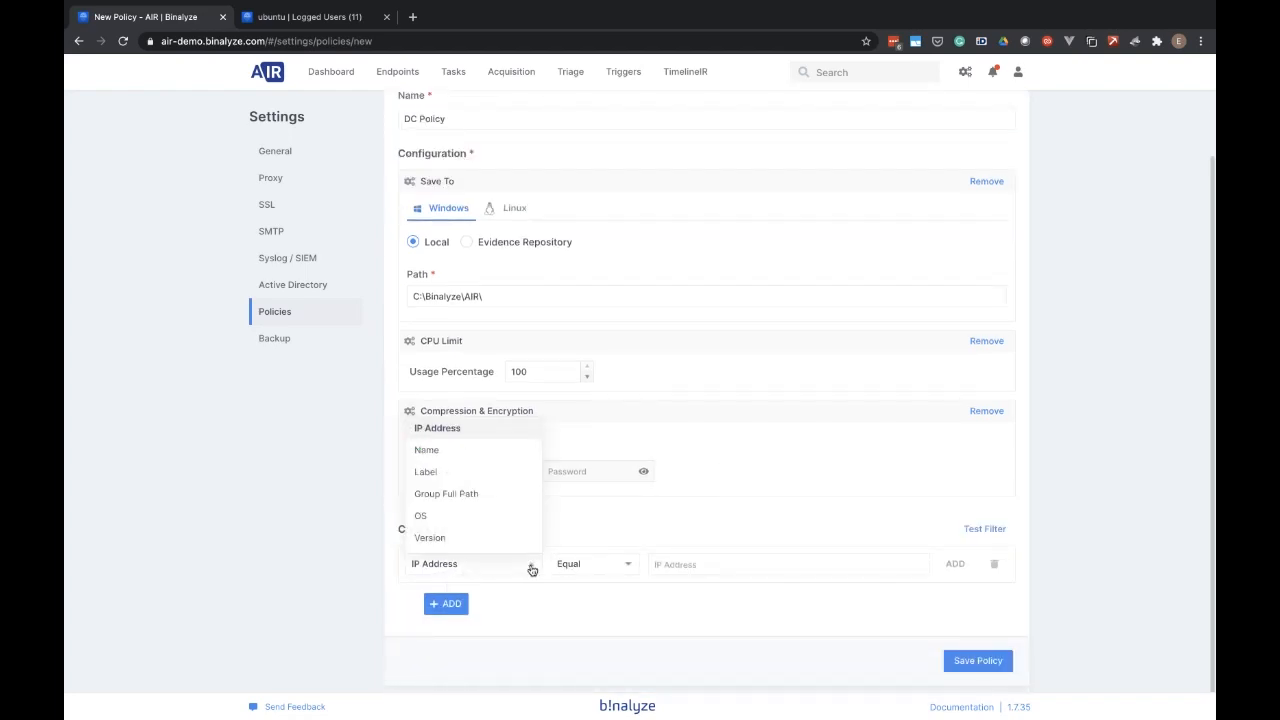
{"action": "left_click", "coordinate": [447, 452]}
{"action": "left_click", "coordinate": [629, 565]}
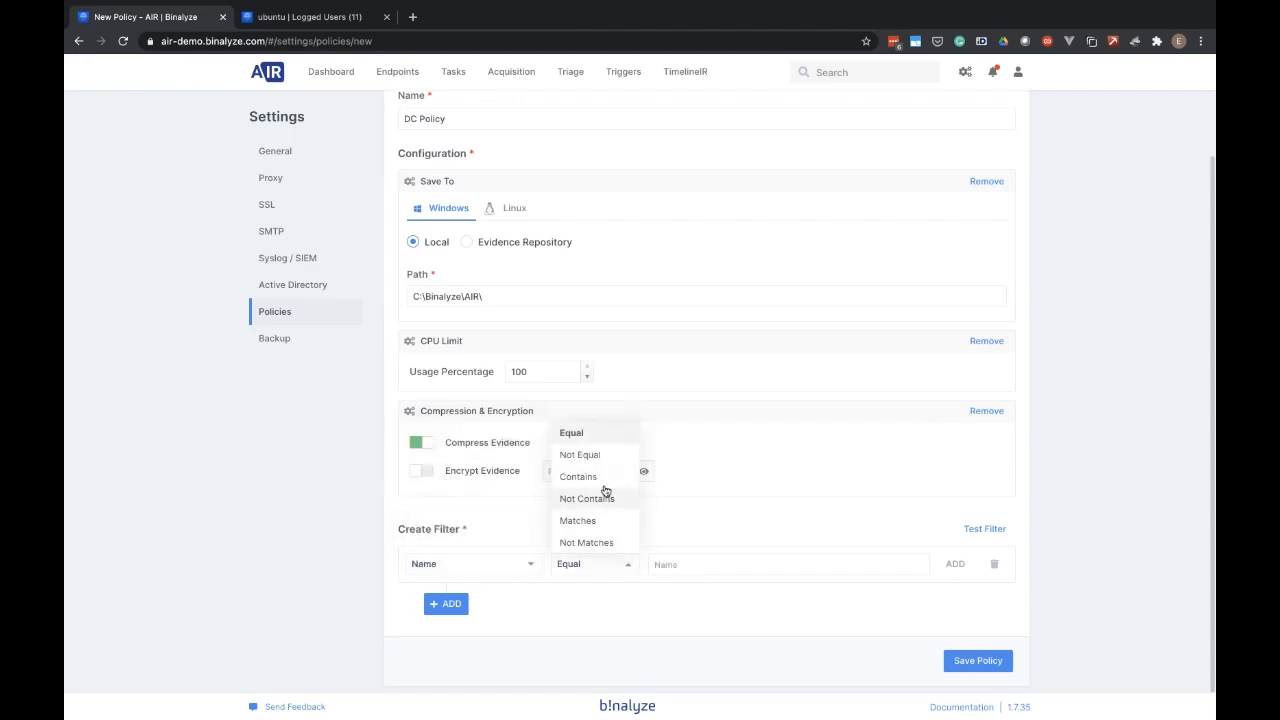
{"action": "left_click", "coordinate": [597, 484]}
{"action": "left_click", "coordinate": [682, 564]}
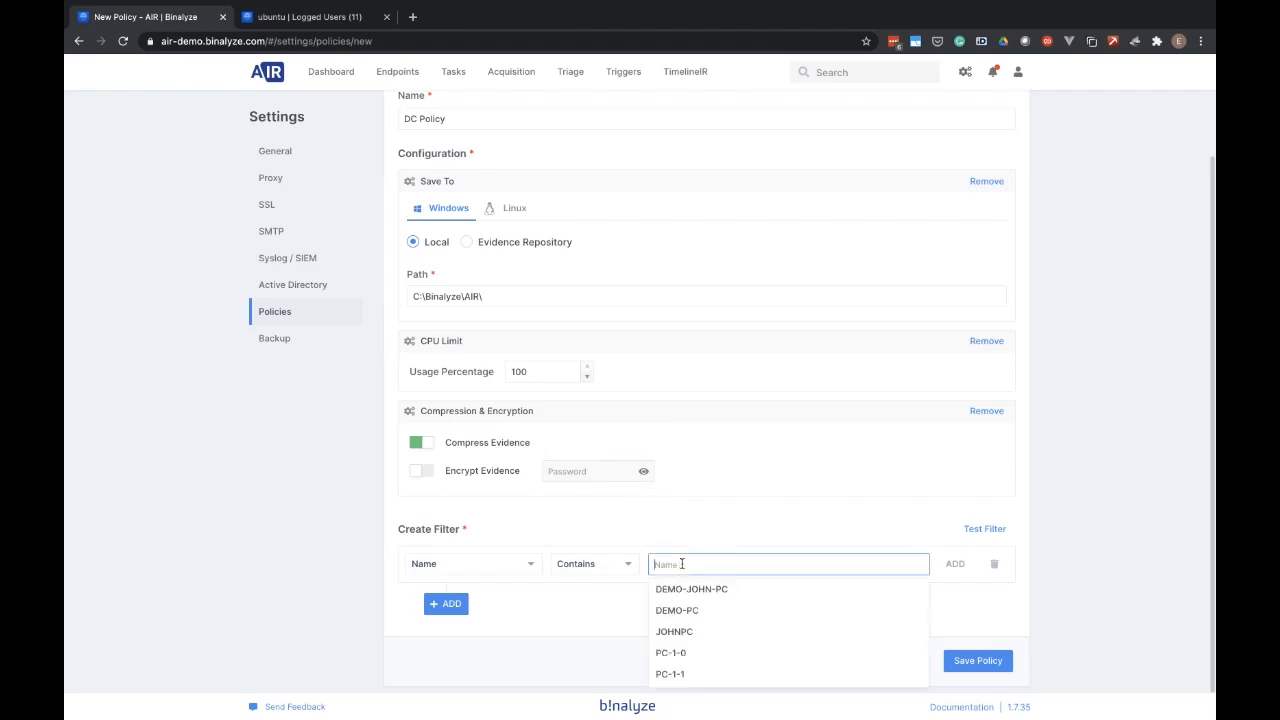
{"action": "type", "text": "DC"}
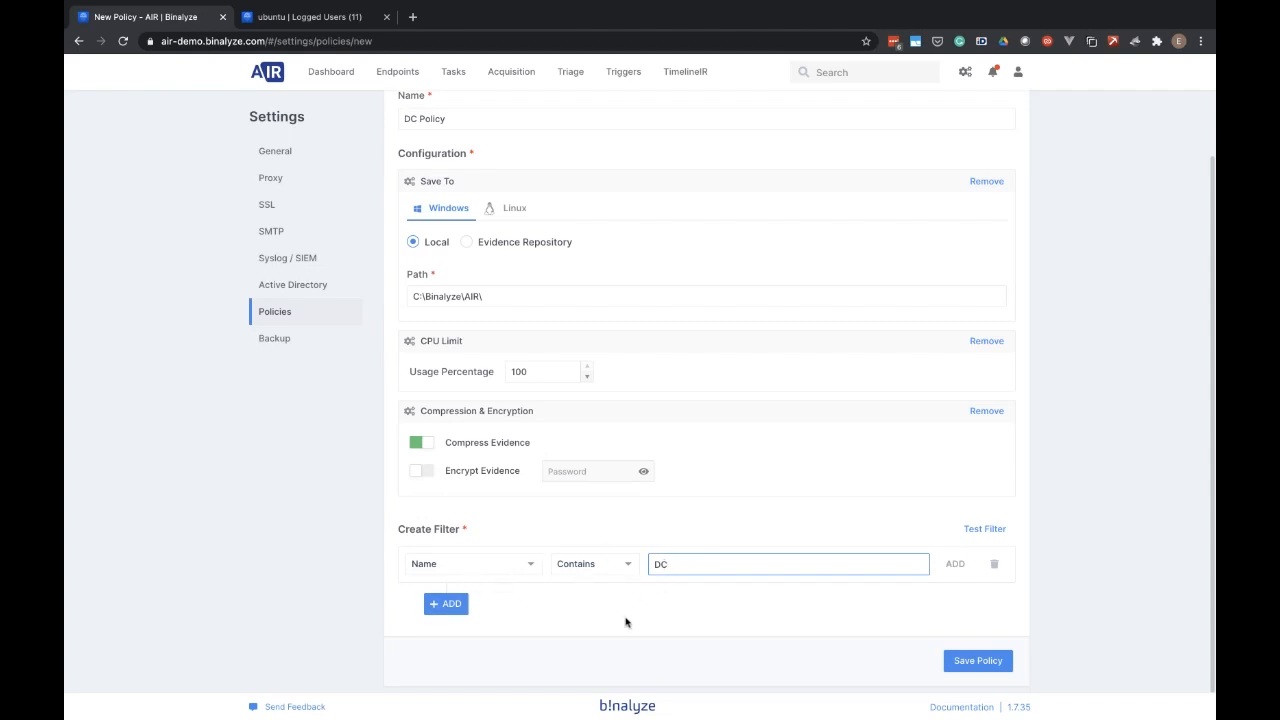
{"action": "left_click", "coordinate": [503, 622]}
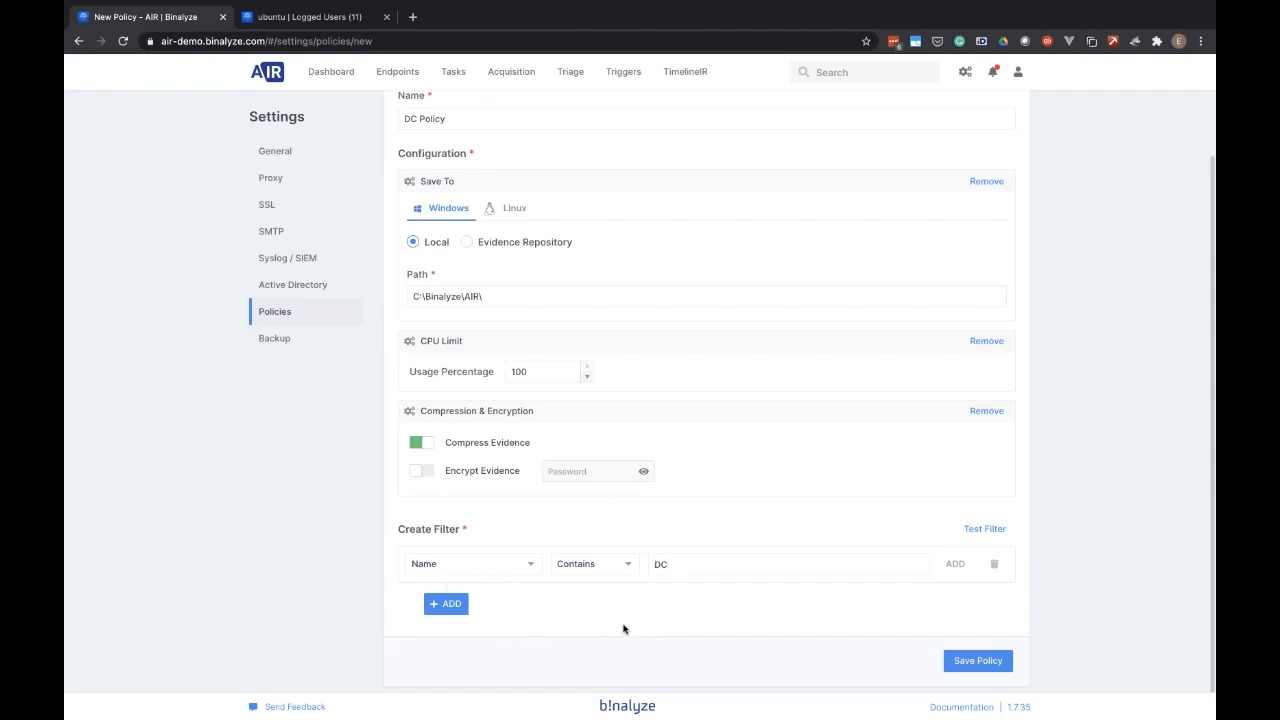
- Add an AND condition where Group Full Path matches the regex .*DC.*, and save the policy even if no endpoint matches
{"action": "left_click", "coordinate": [442, 608]}
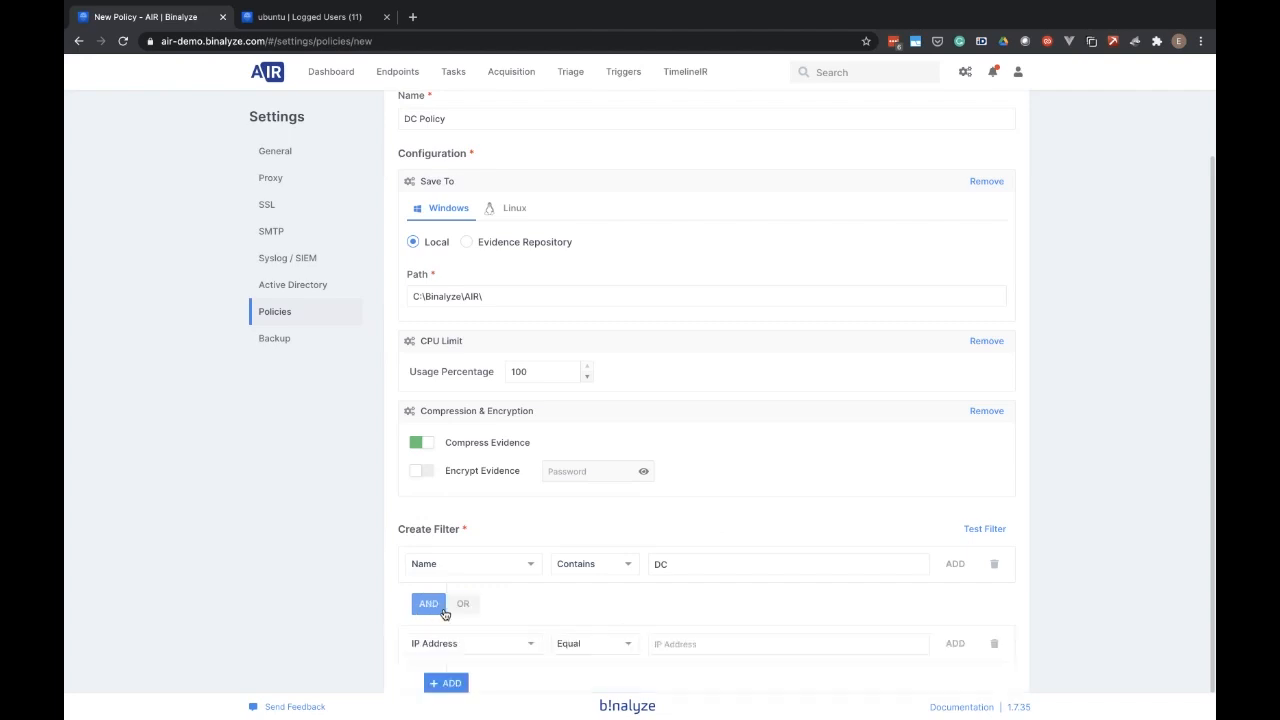
{"action": "scroll", "coordinate": [585, 610], "scroll_direction": "down", "scroll_amount": 2}
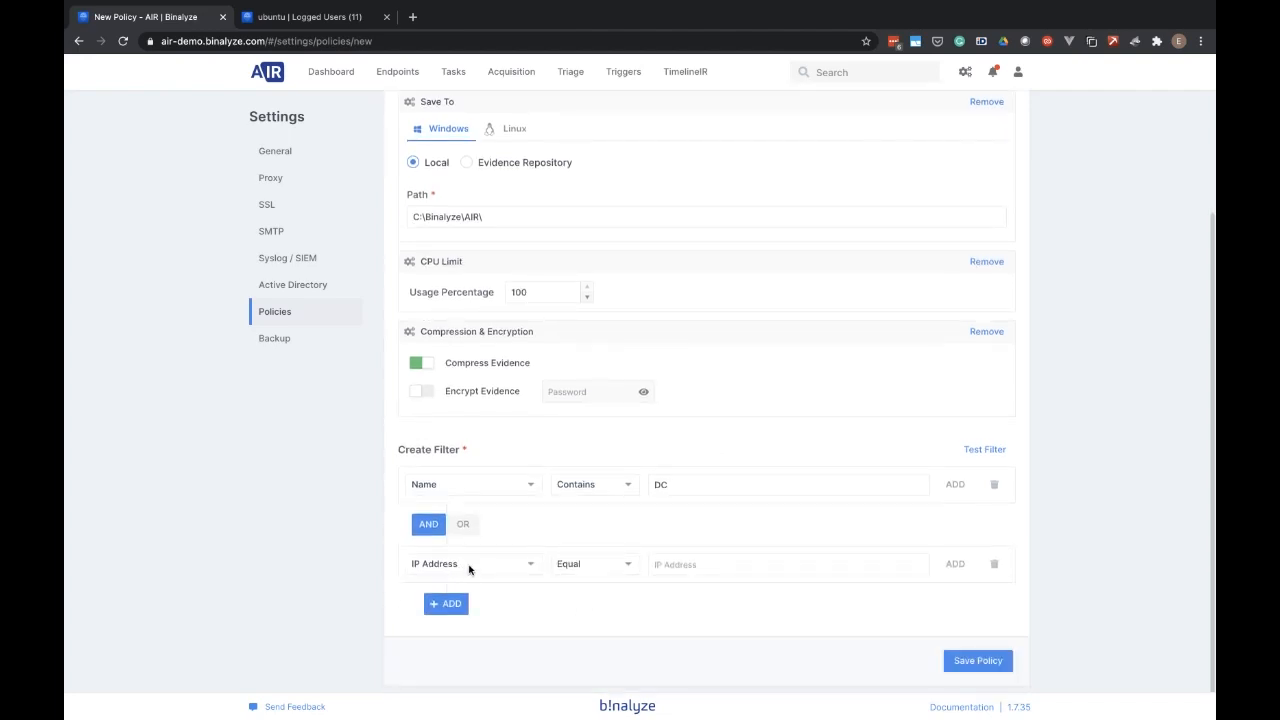
{"action": "left_click", "coordinate": [469, 566]}
{"action": "left_click", "coordinate": [458, 494]}
{"action": "left_click", "coordinate": [629, 566]}
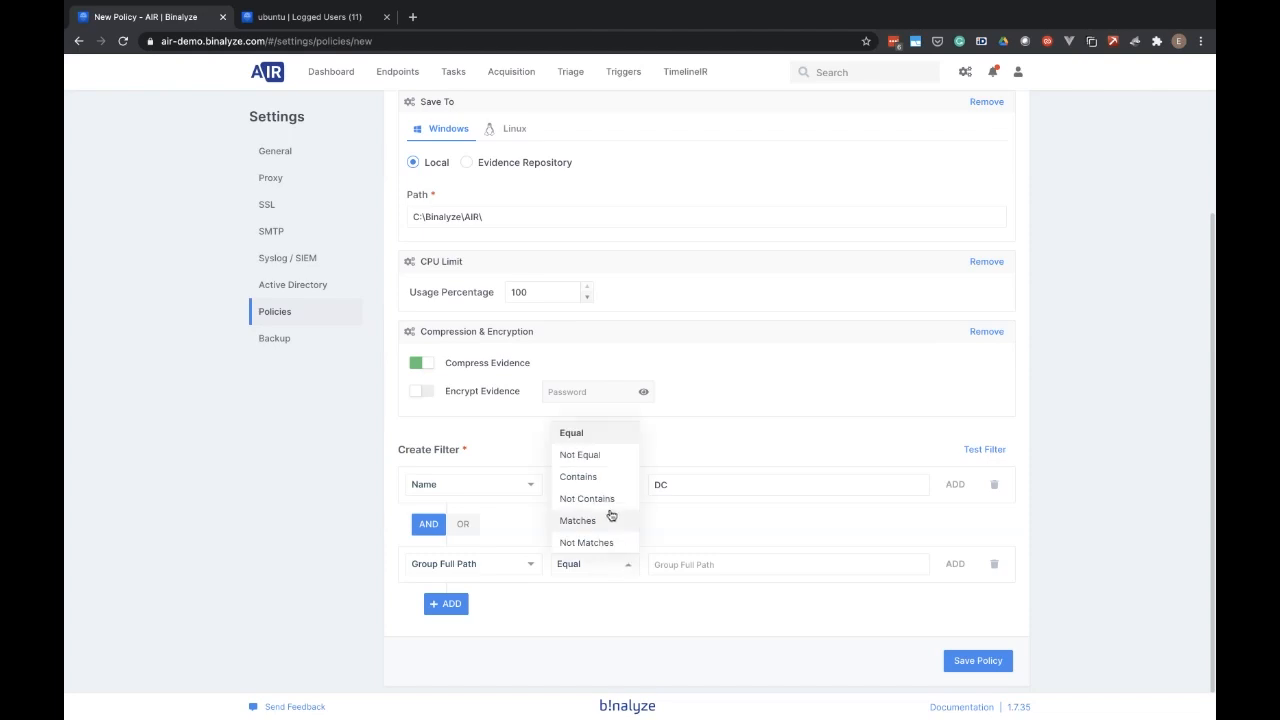
{"action": "left_click", "coordinate": [578, 521]}
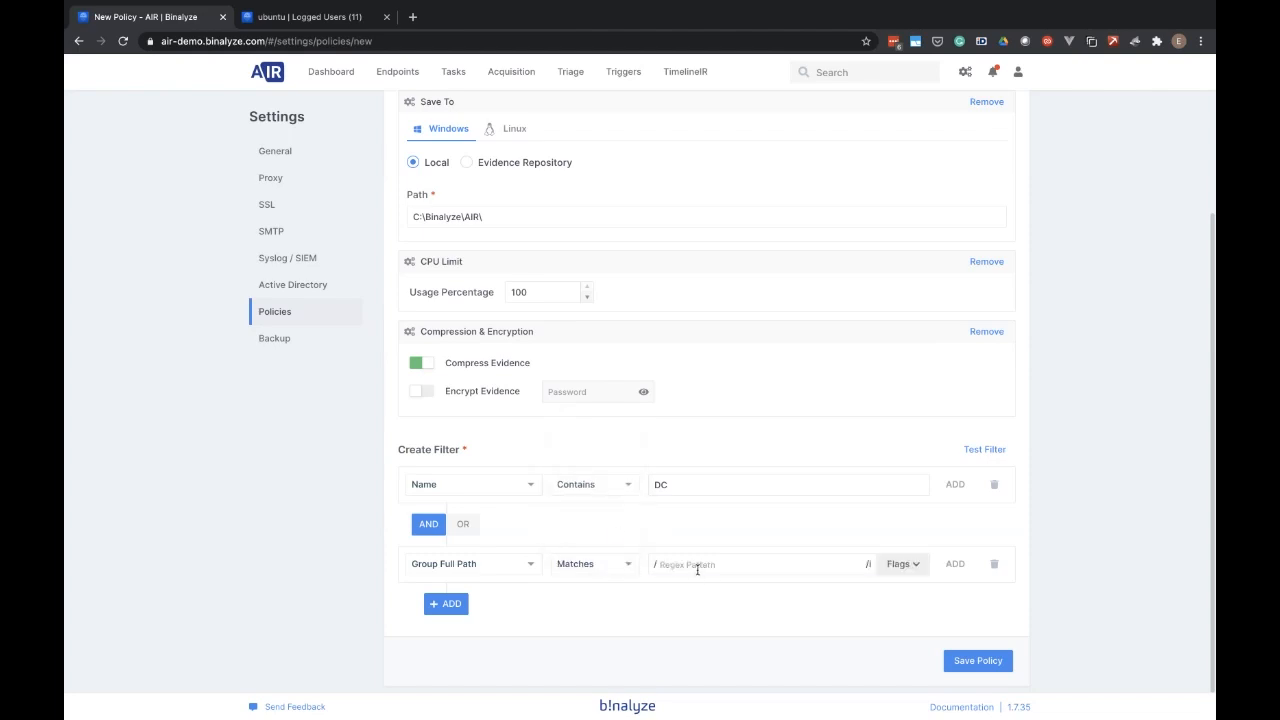
{"action": "left_click", "coordinate": [697, 566]}
{"action": "type", "text": ".*DC.*"}
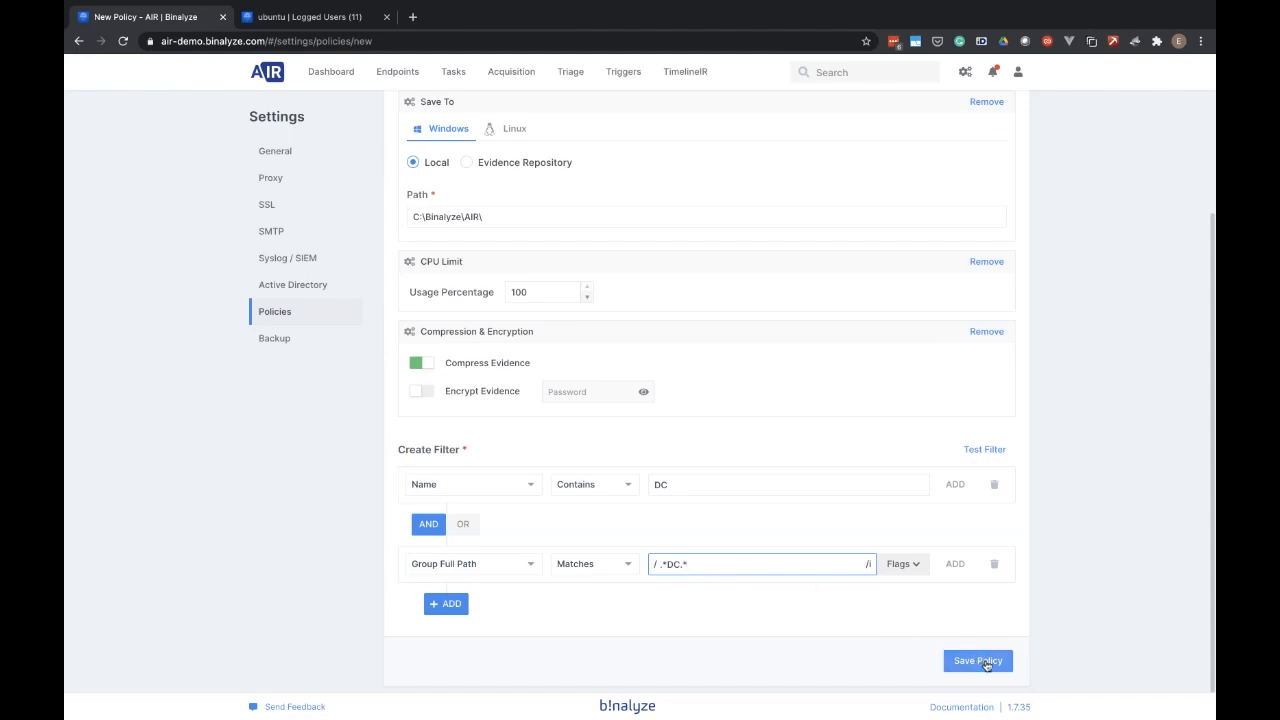
{"action": "left_click", "coordinate": [985, 662]}
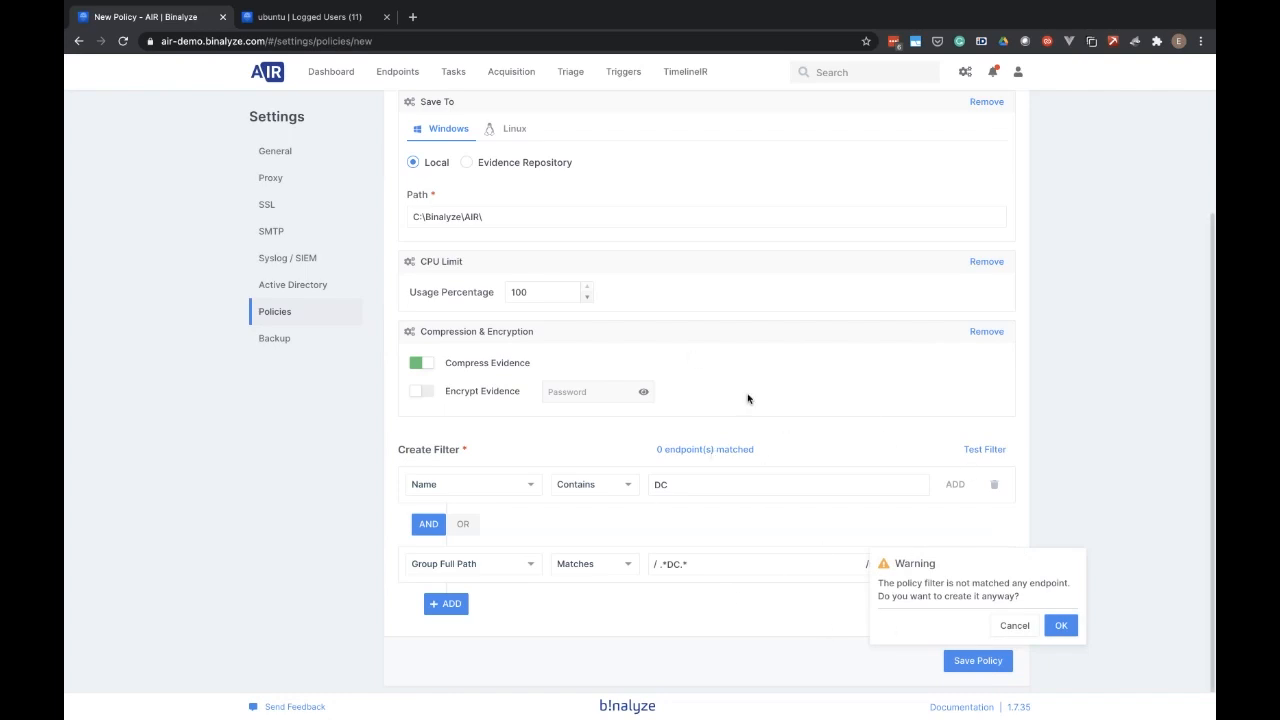
{"action": "left_click", "coordinate": [1061, 625]}
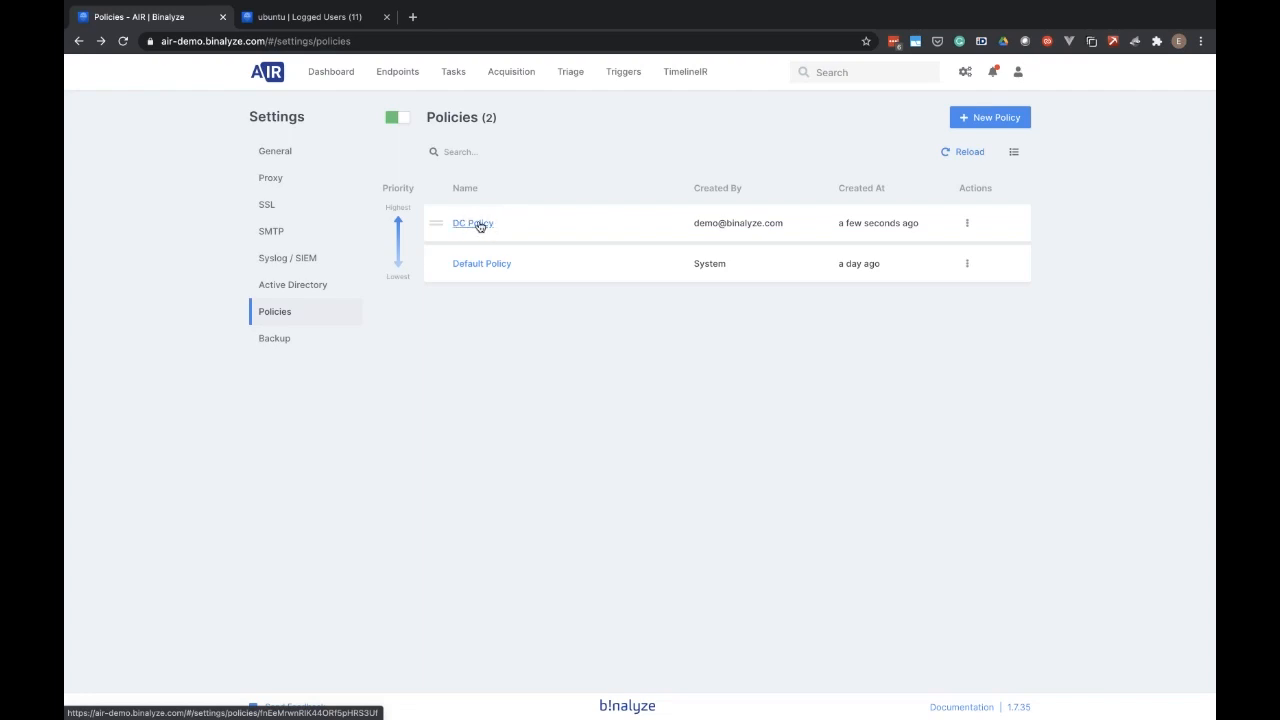
- Create a policy named Mail Servers with an IP Address Equal 1 filter condition and save it even if no endpoint matches
{"action": "left_click", "coordinate": [993, 118]}
{"action": "left_click", "coordinate": [549, 200]}
{"action": "type", "text": "Mail Servers"}
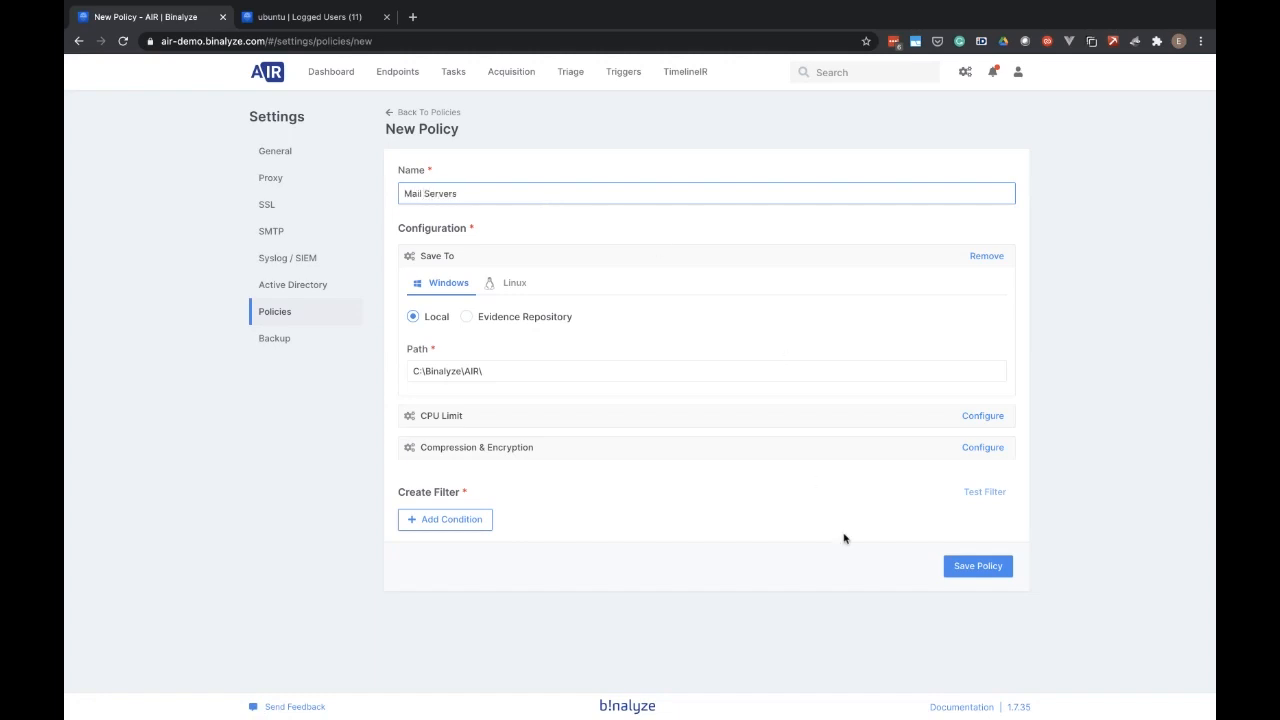
{"action": "left_click", "coordinate": [440, 522]}
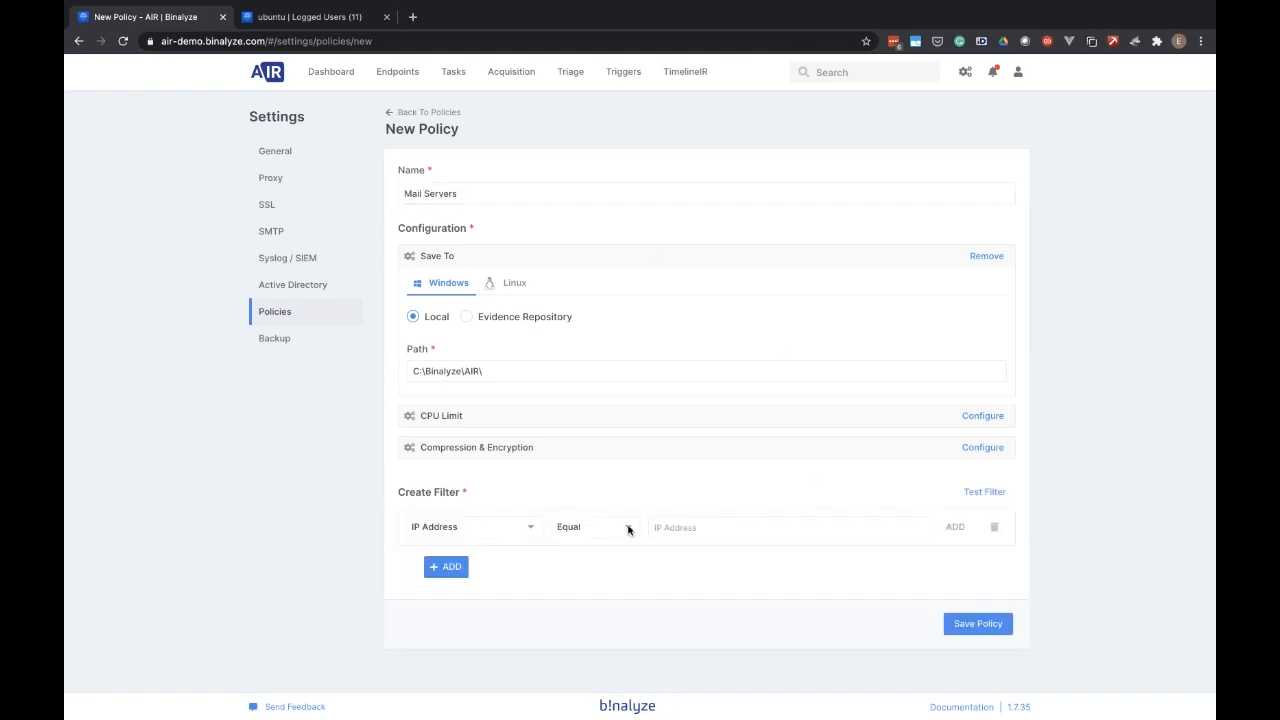
{"action": "left_click", "coordinate": [690, 528]}
{"action": "type", "text": "1"}
{"action": "left_click", "coordinate": [975, 622]}
{"action": "left_click", "coordinate": [1059, 589]}
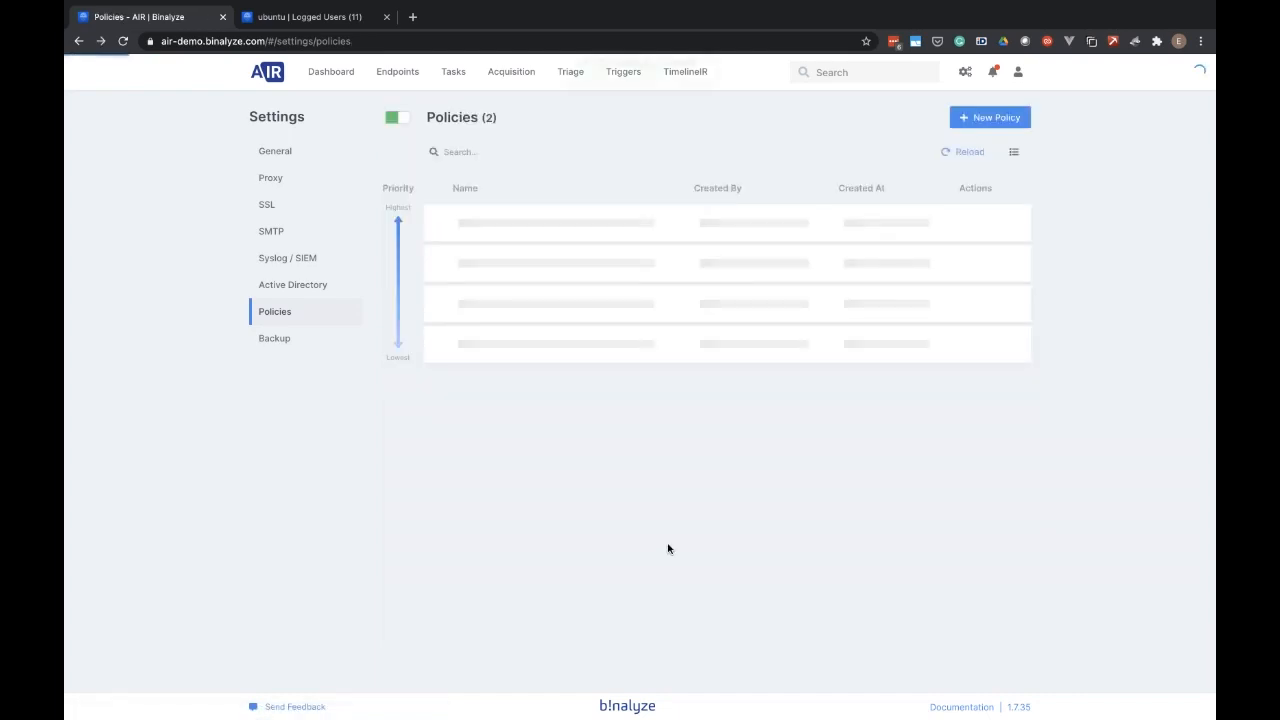
- Reorder the policies so that DC Policy has a higher priority than Mail Servers
{"action": "left_click_drag", "start_coordinate": [441, 263], "coordinate": [436, 223]}
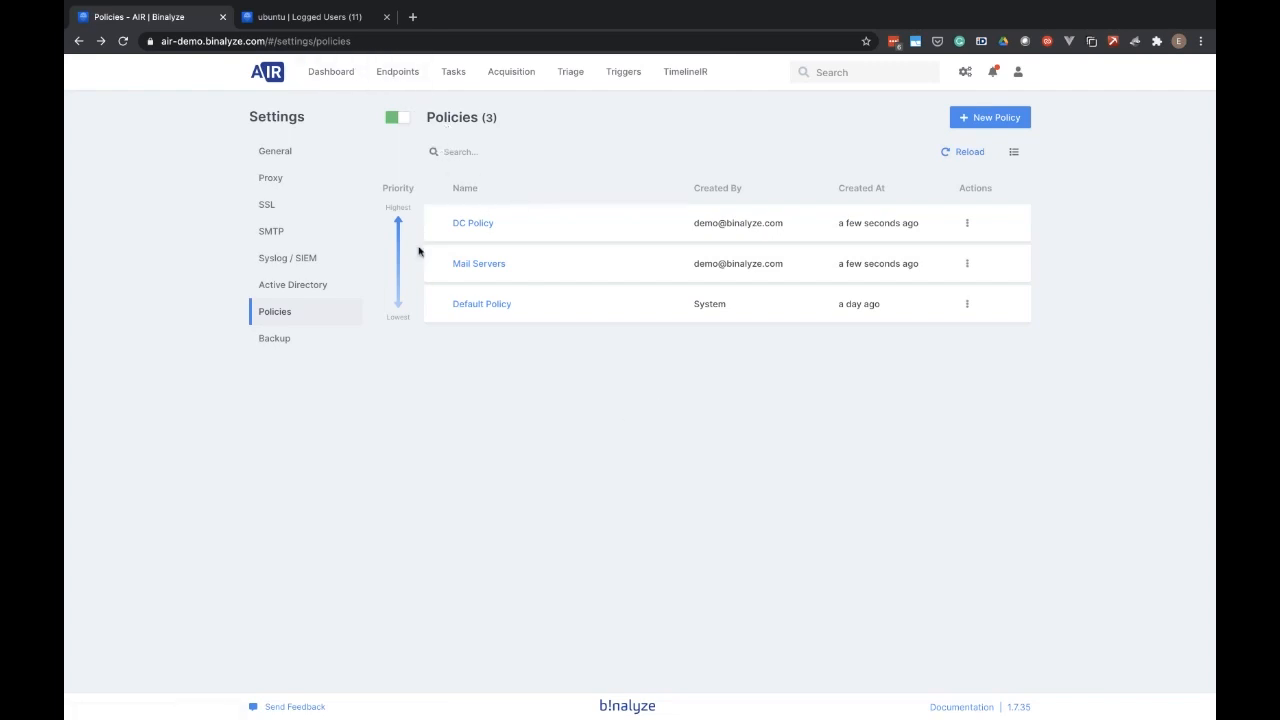
- Open the evidence acquisition form for the DEMO-PC endpoint to check which policies apply to the task
{"action": "left_click", "coordinate": [392, 75]}
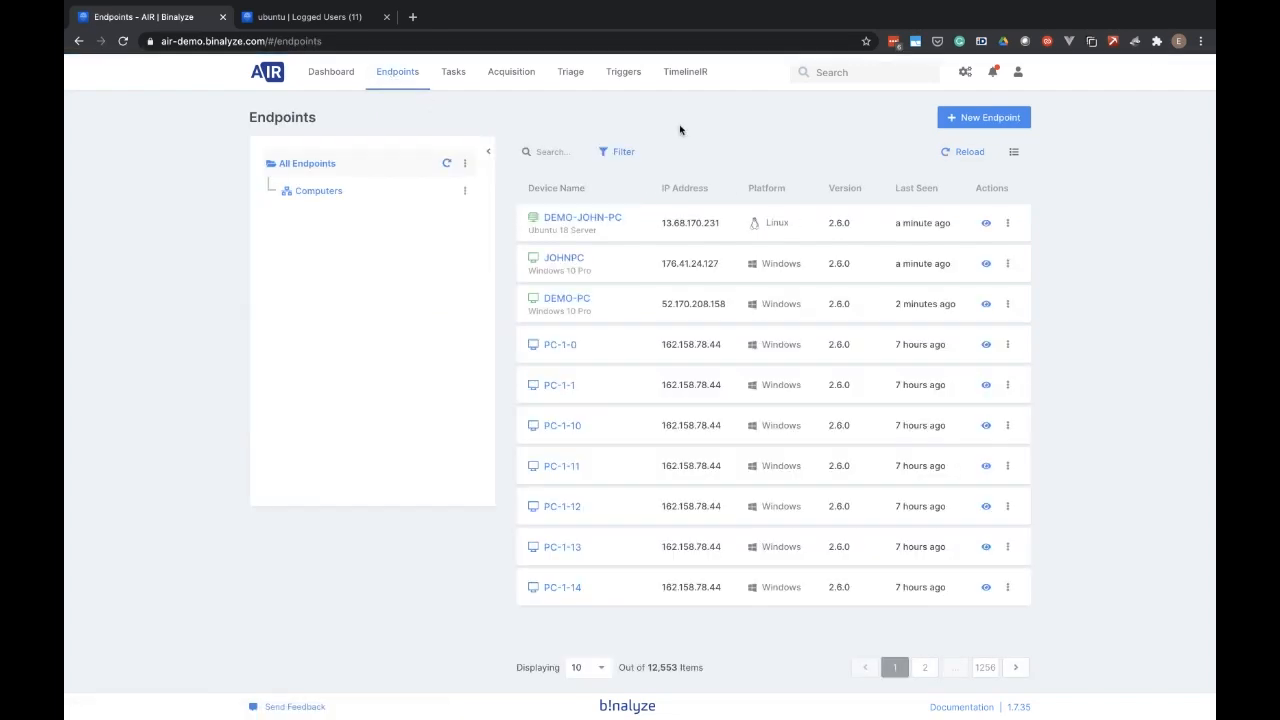
{"action": "left_click", "coordinate": [563, 301]}
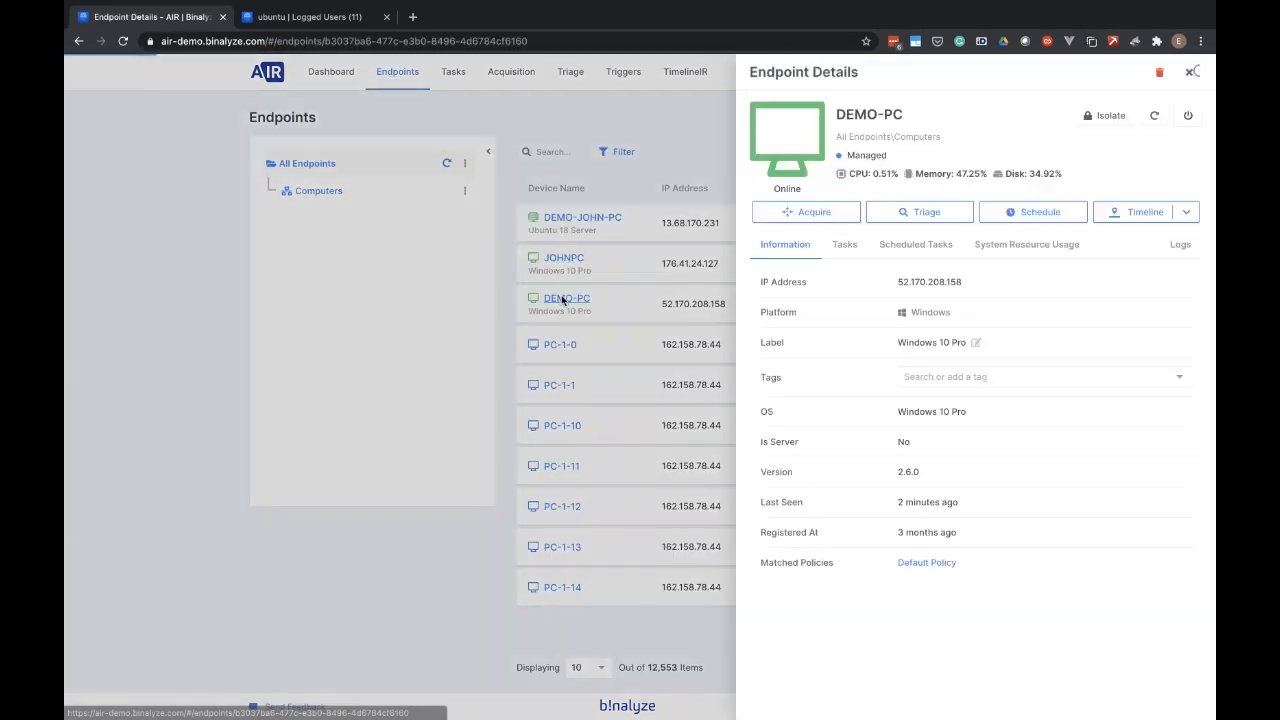
{"action": "left_click", "coordinate": [810, 213]}
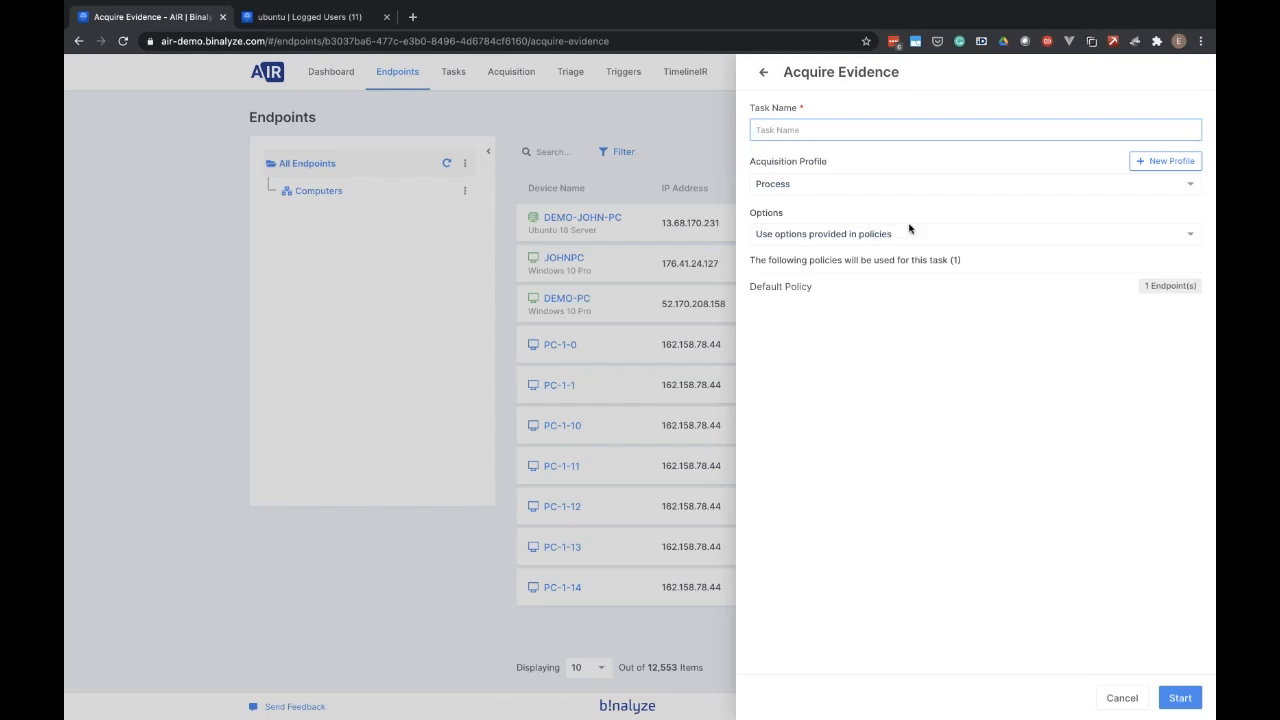
- Review the custom options for the acquisition, including CPU Limit and Compression & Encryption, and close the form without starting the task
{"action": "left_click", "coordinate": [855, 236]}
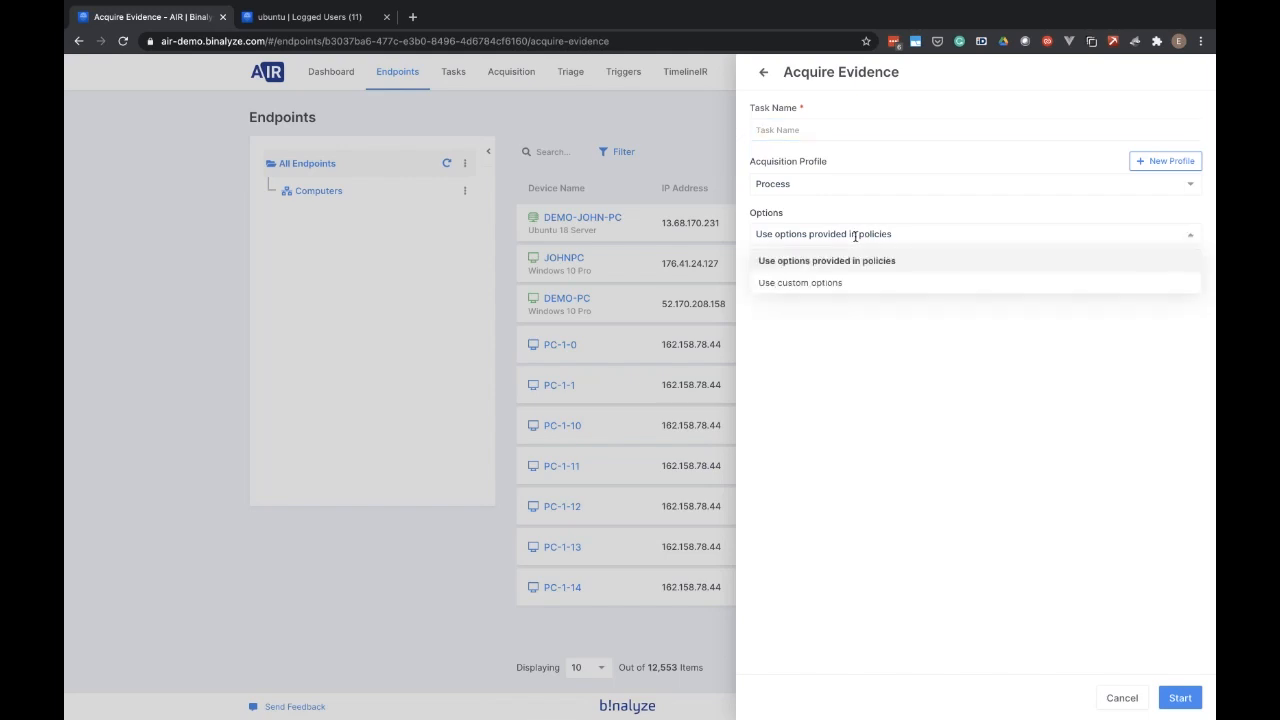
{"action": "left_click", "coordinate": [826, 284]}
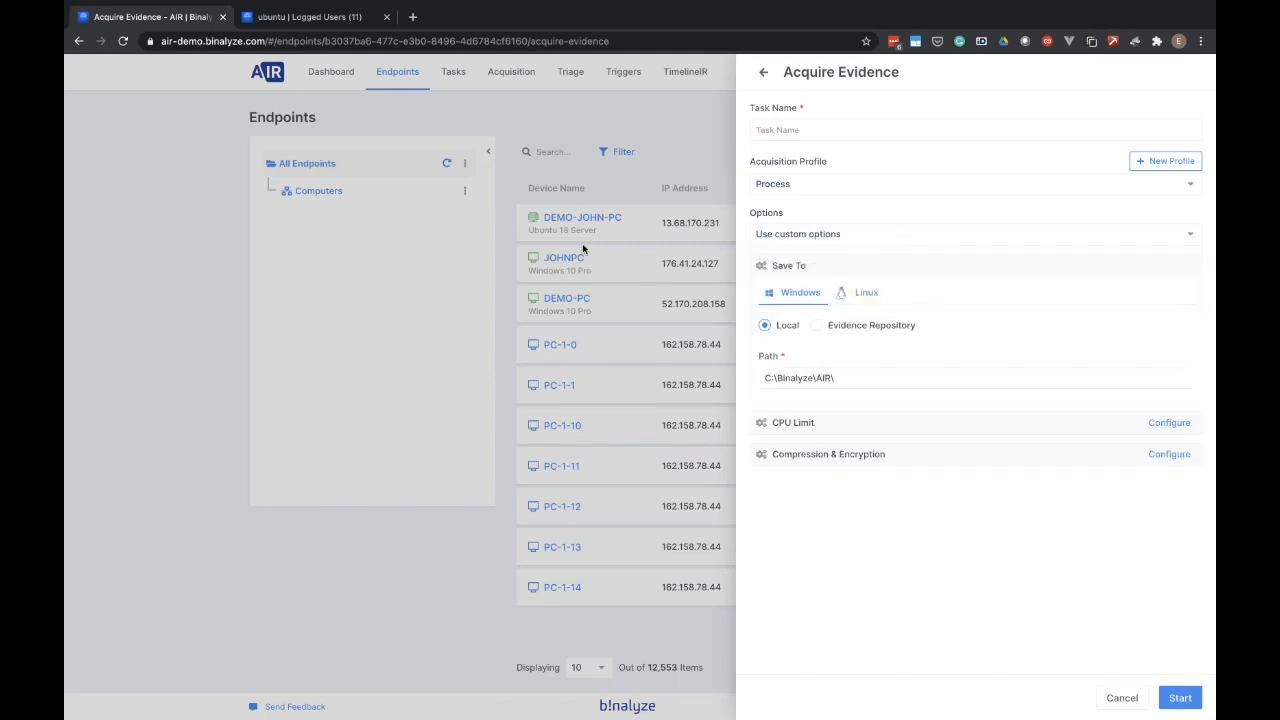
{"action": "left_click", "coordinate": [858, 300]}
{"action": "left_click", "coordinate": [1160, 423]}
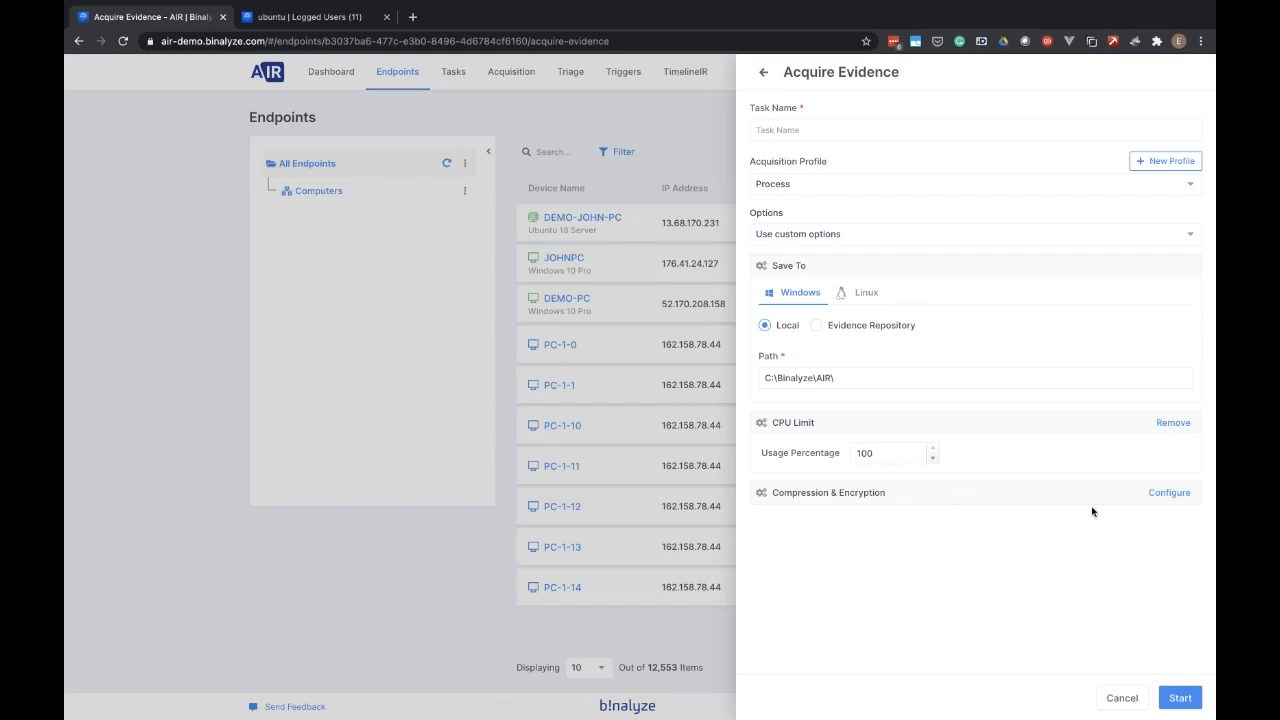
{"action": "left_click", "coordinate": [1164, 494]}
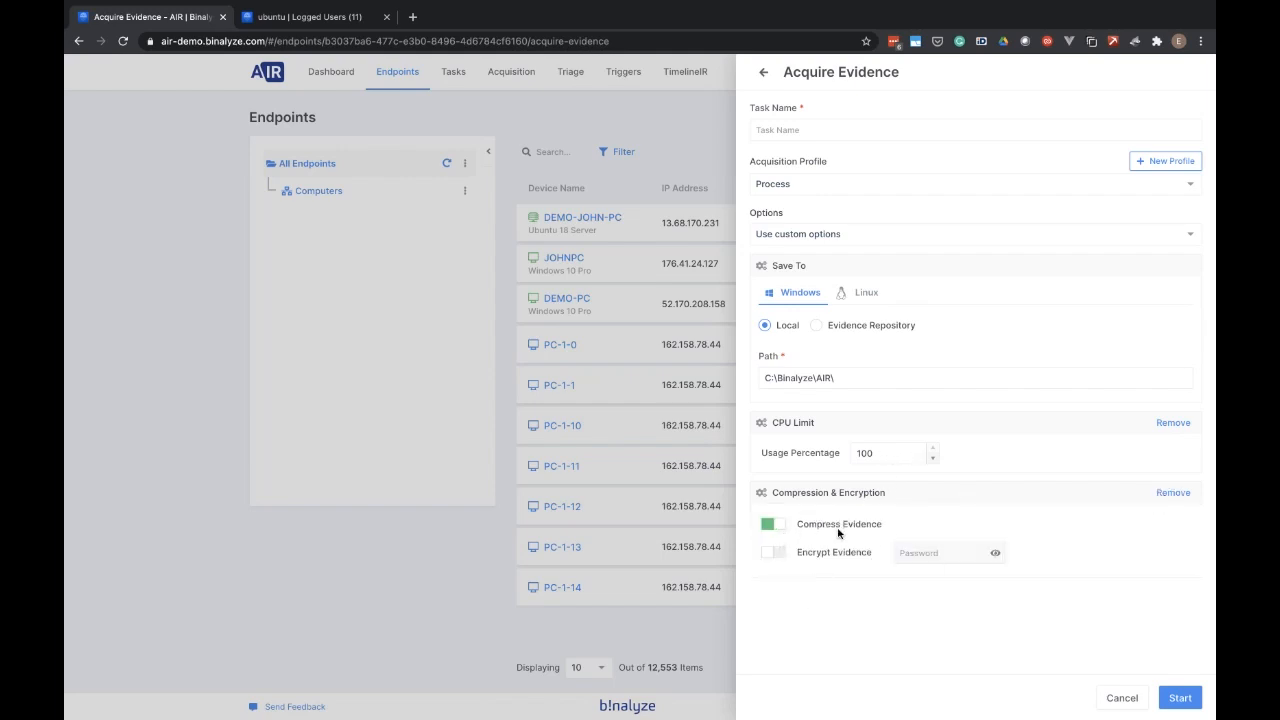
{"action": "left_click", "coordinate": [174, 298]}
{"action": "left_click", "coordinate": [191, 298]}
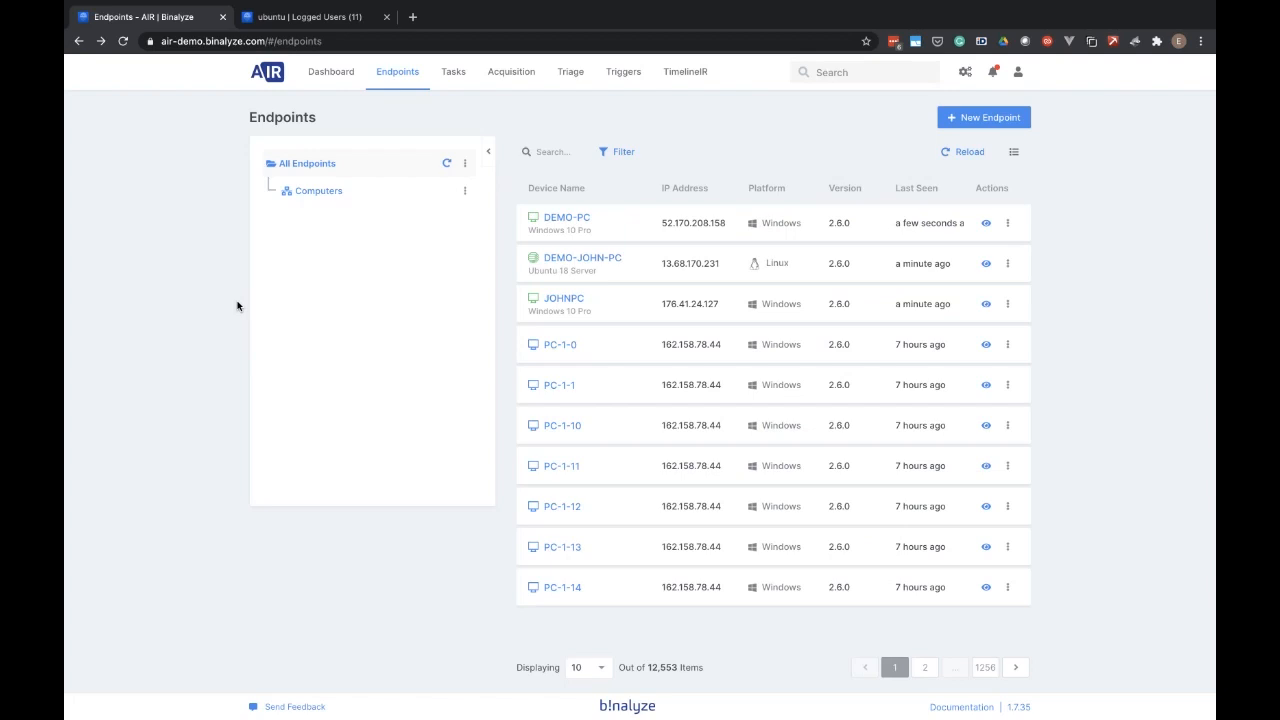
- Examine the endpoint details of the Linux machine DEMO-JOHN-PC and close them
{"action": "left_click", "coordinate": [587, 262]}
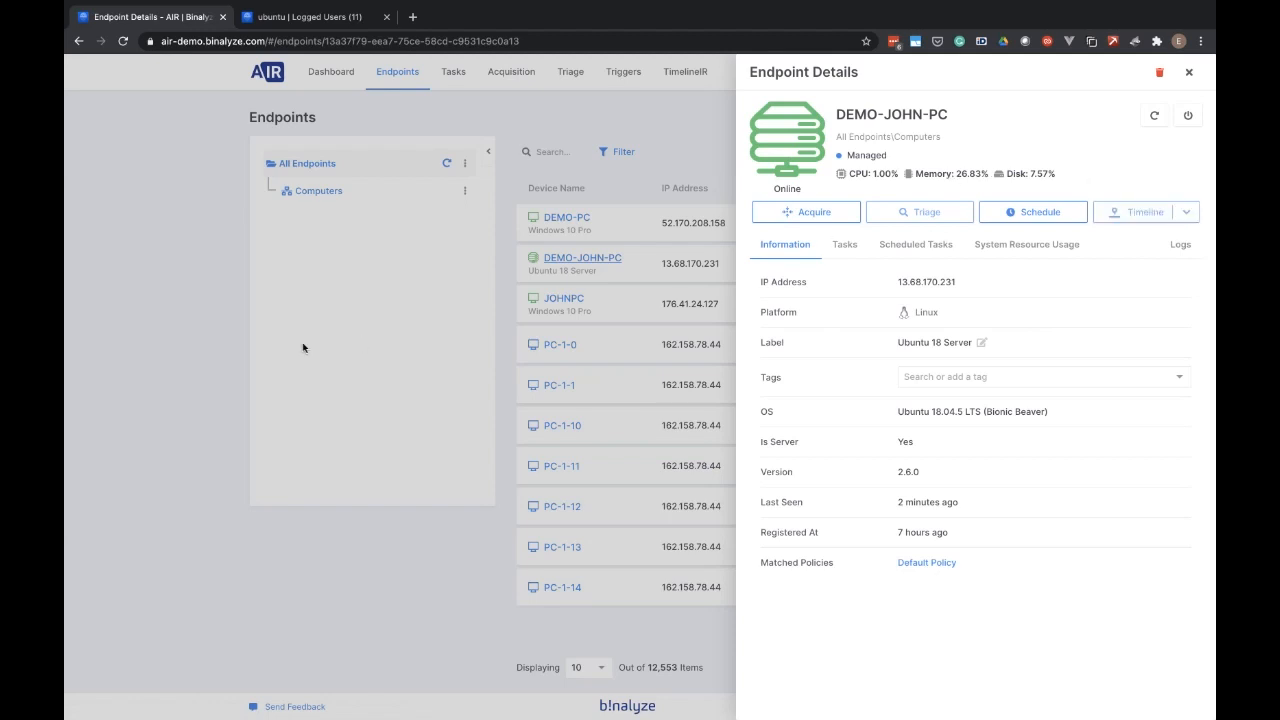
{"action": "left_click", "coordinate": [238, 345]}
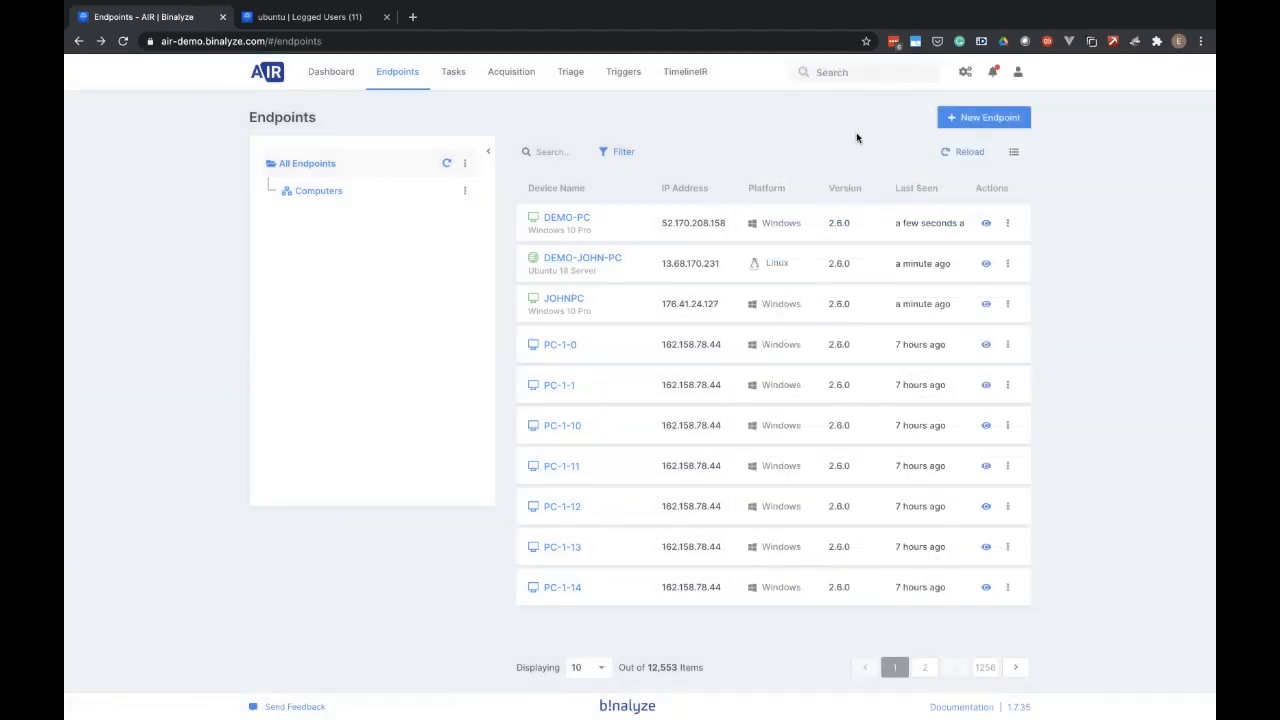
- View the install options for adding a new endpoint and show the Debian Linux instructions
{"action": "left_click", "coordinate": [992, 120]}
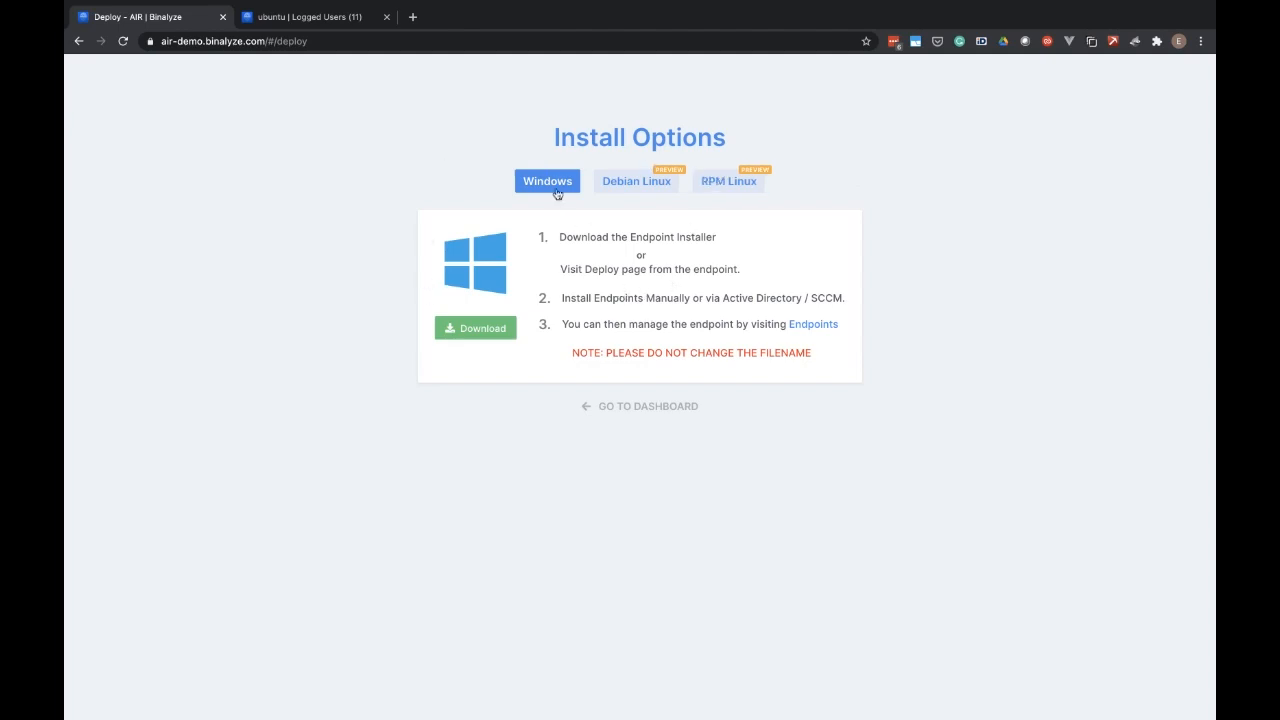
{"action": "left_click", "coordinate": [634, 182]}
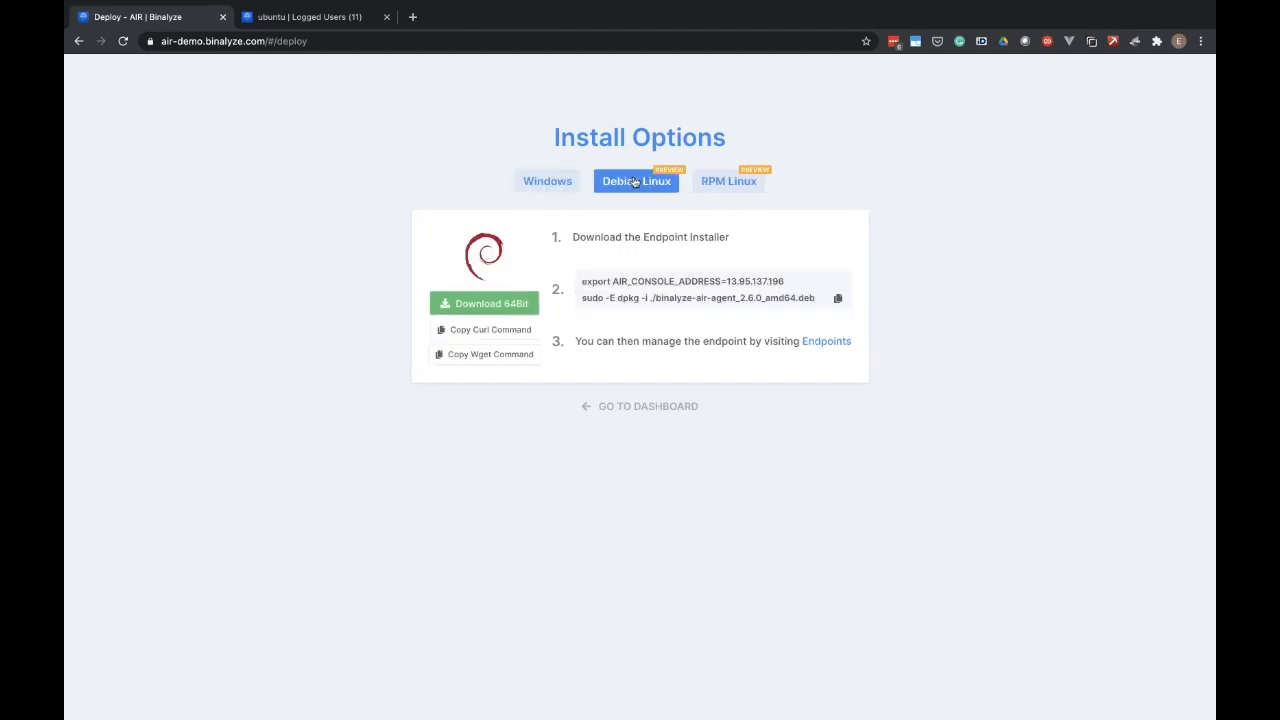
- View the RPM Linux install instructions, then return to Debian Linux and highlight its export and dpkg install commands
{"action": "left_click", "coordinate": [740, 183]}
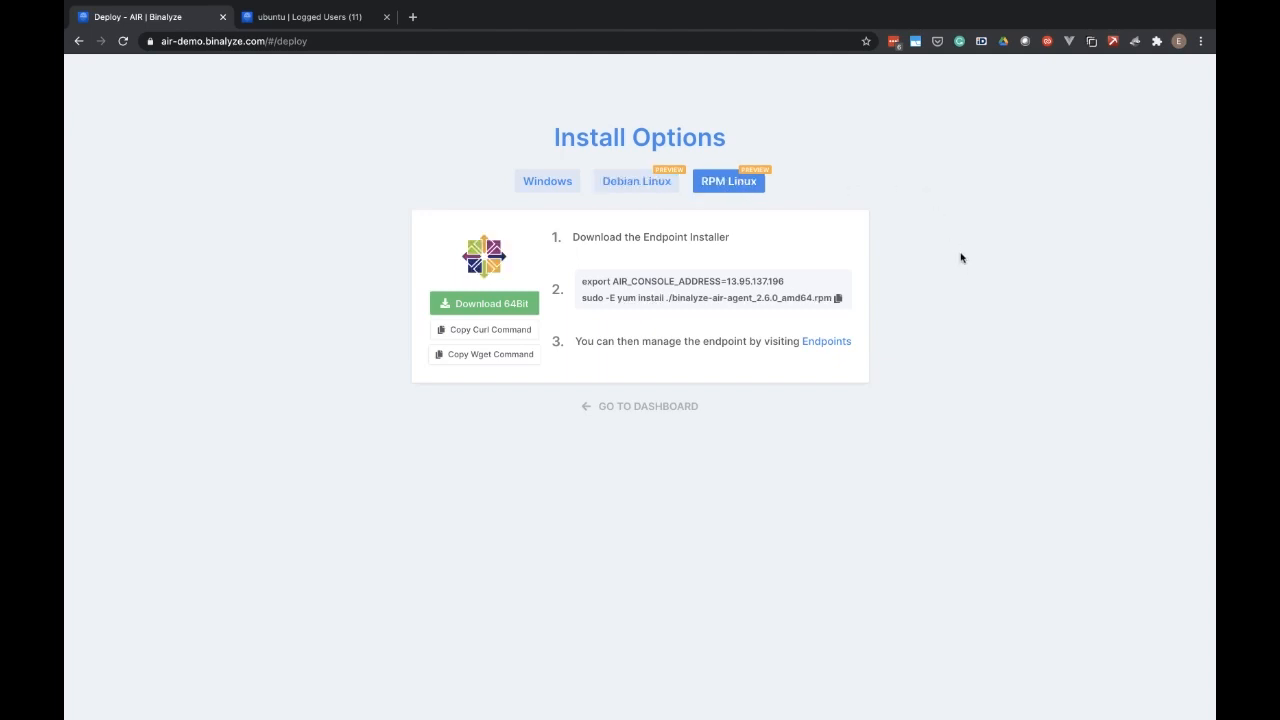
{"action": "left_click", "coordinate": [636, 190]}
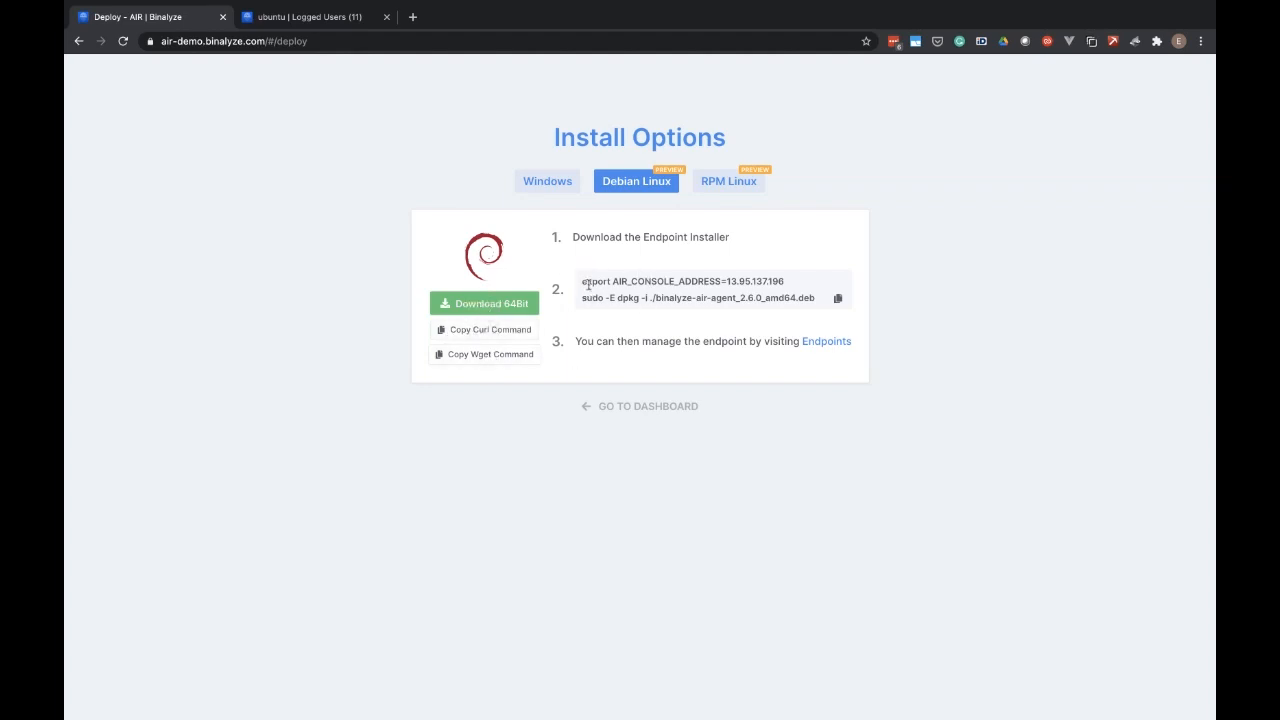
{"action": "left_click_drag", "start_coordinate": [580, 283], "coordinate": [818, 302]}
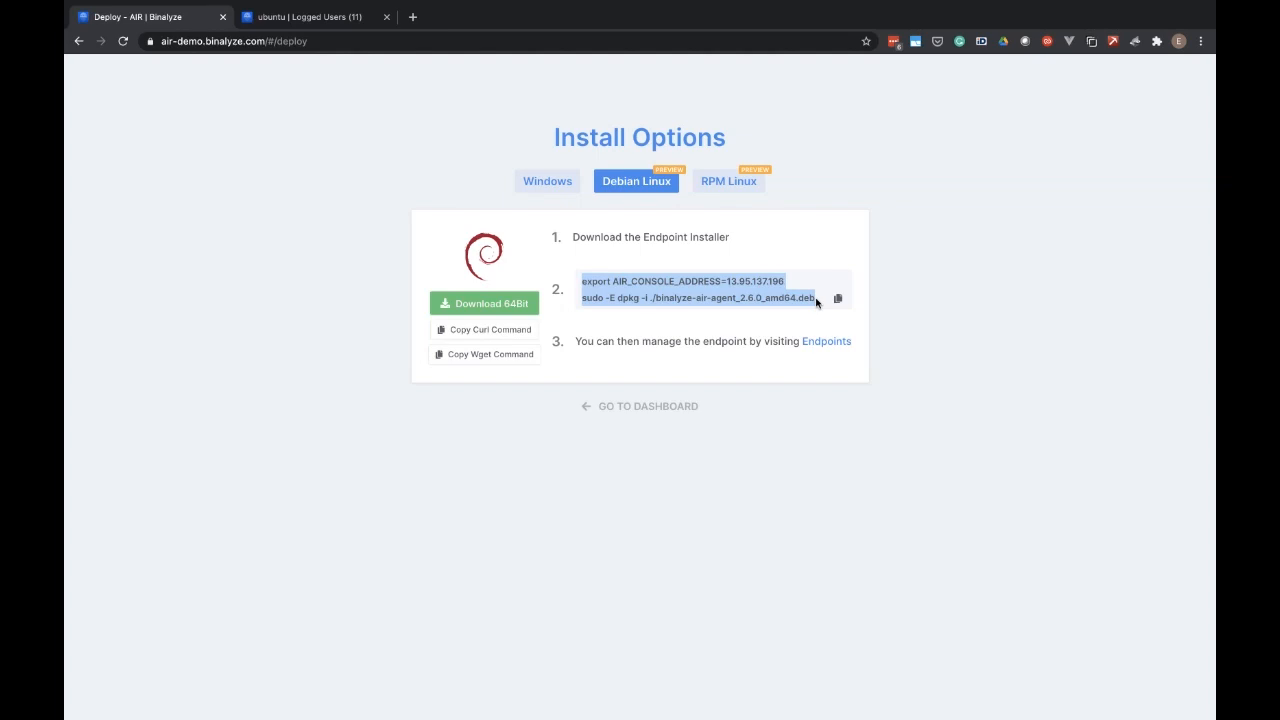
{"action": "left_click", "coordinate": [964, 319]}
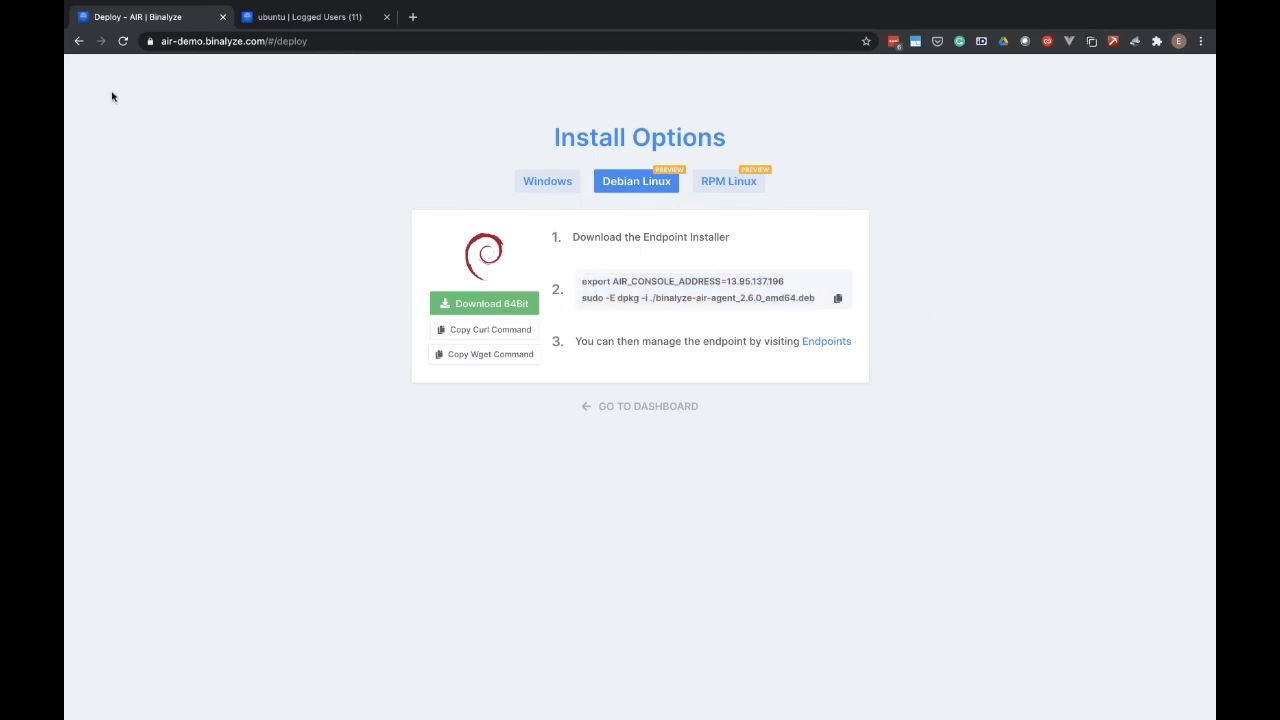
- Return to the endpoints list and filter it by platform to show only Linux machines
{"action": "left_click", "coordinate": [79, 42]}
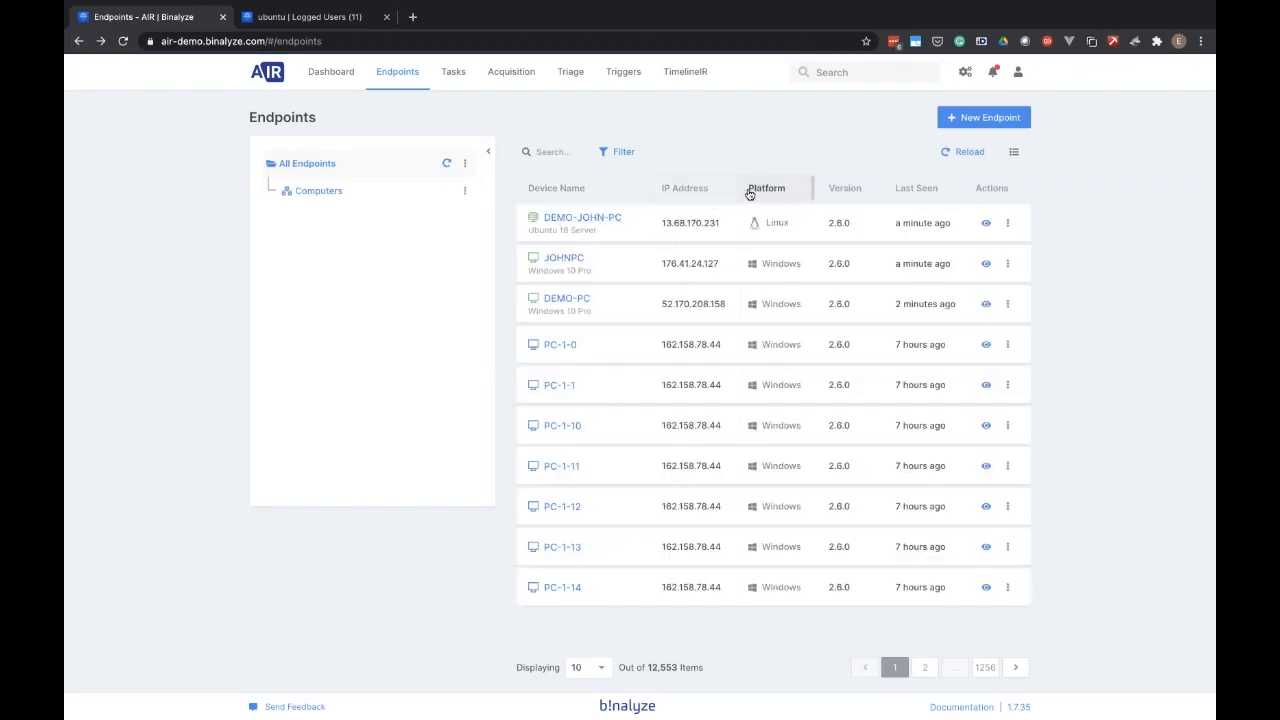
{"action": "left_click", "coordinate": [618, 151]}
{"action": "left_click", "coordinate": [603, 367]}
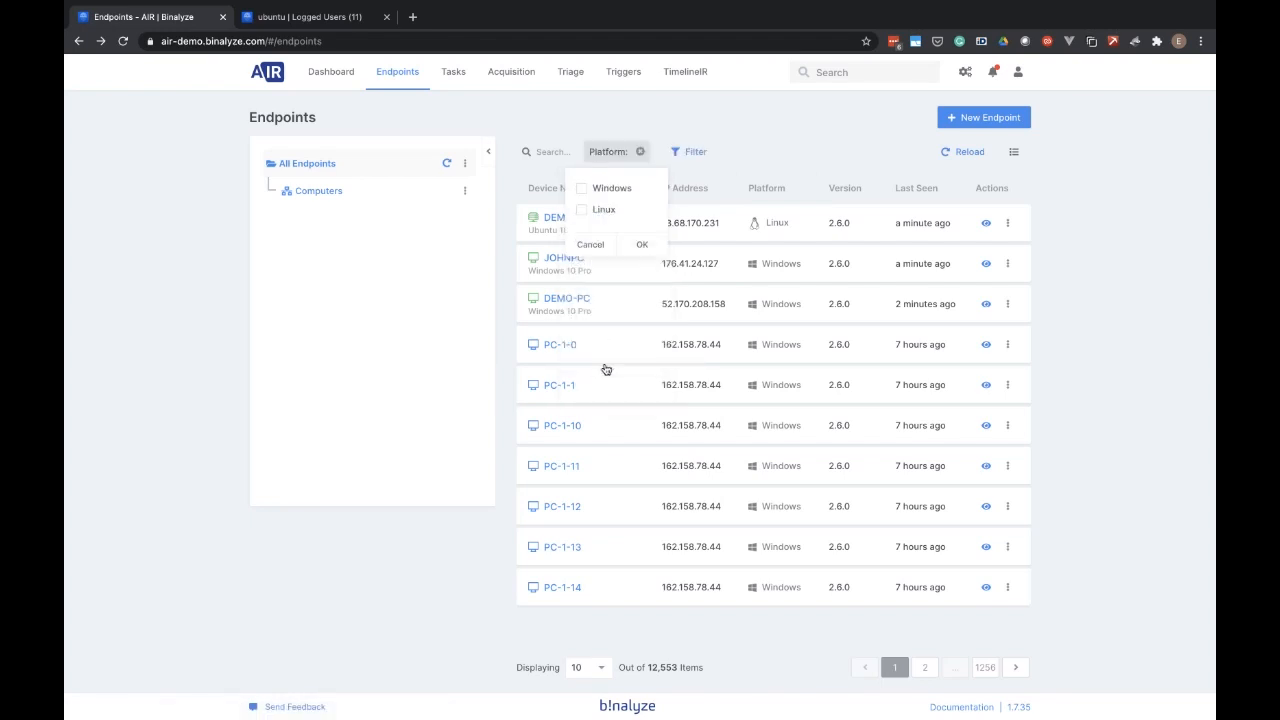
{"action": "left_click", "coordinate": [582, 210]}
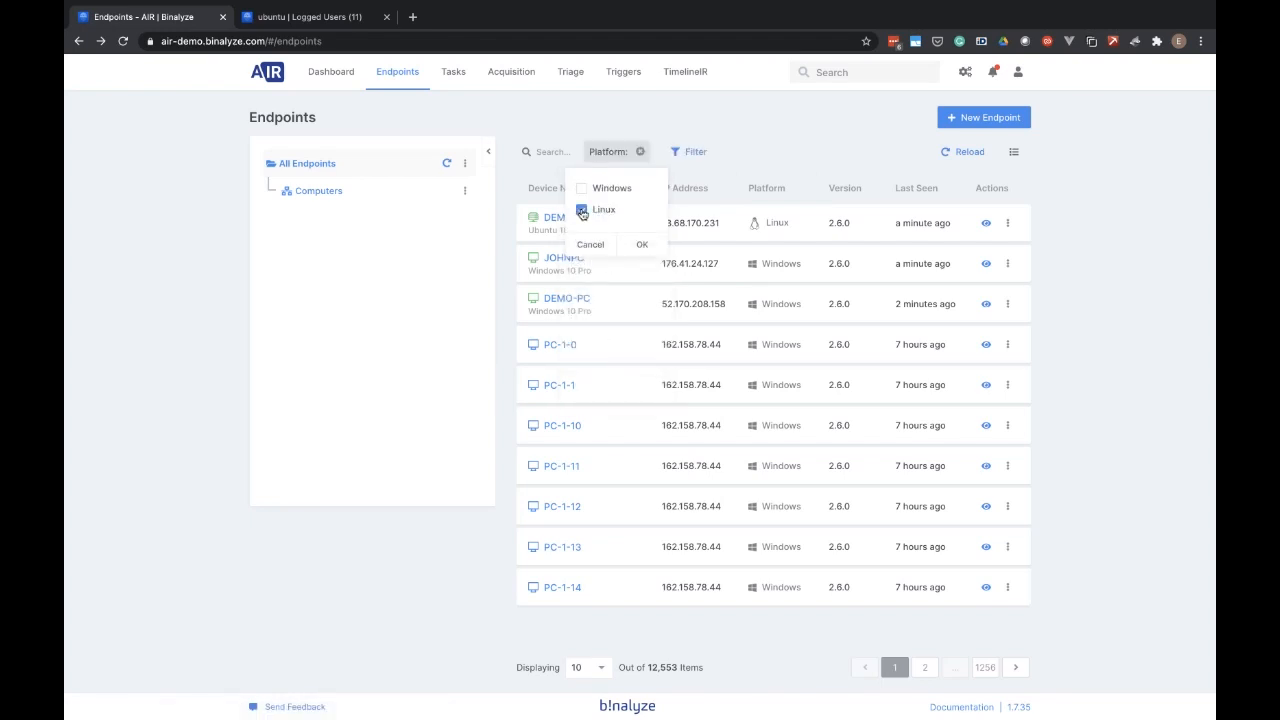
{"action": "left_click", "coordinate": [643, 245]}
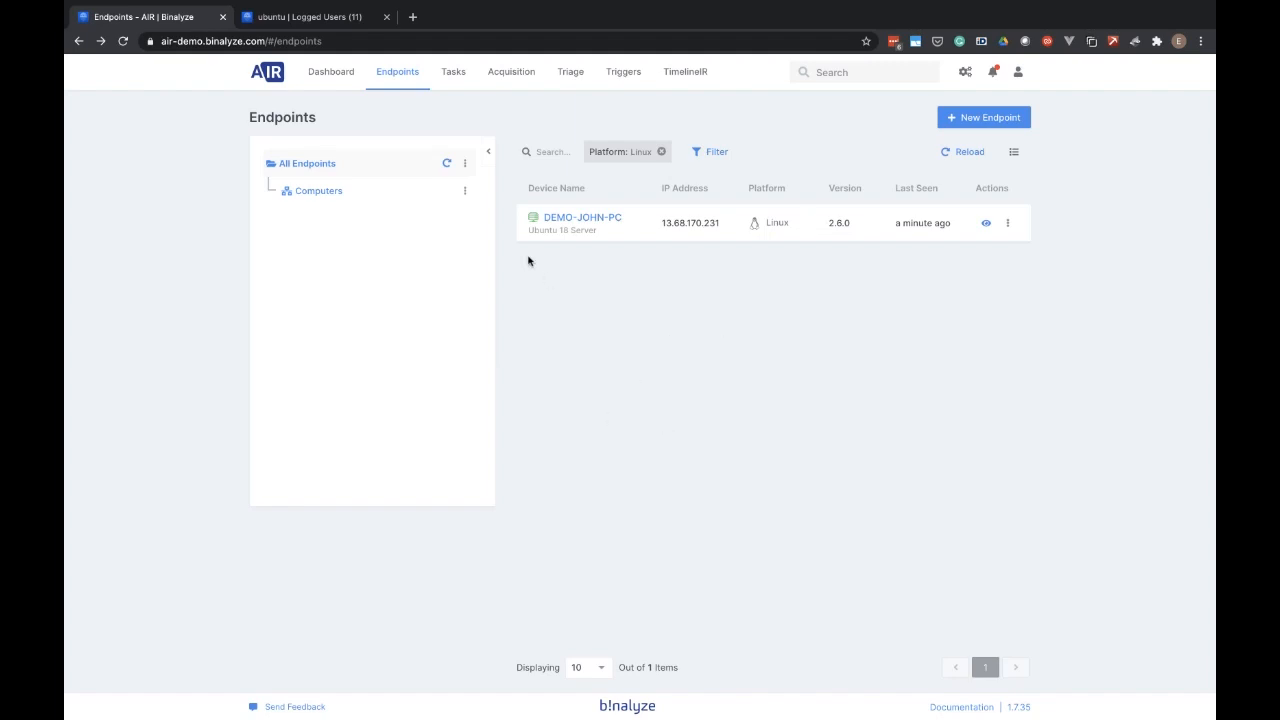
- Switch to the ubuntu case report and view its Case, System Info and Processes pages
{"action": "left_click", "coordinate": [336, 24]}
{"action": "scroll", "coordinate": [175, 162], "scroll_direction": "up", "scroll_amount": 5}
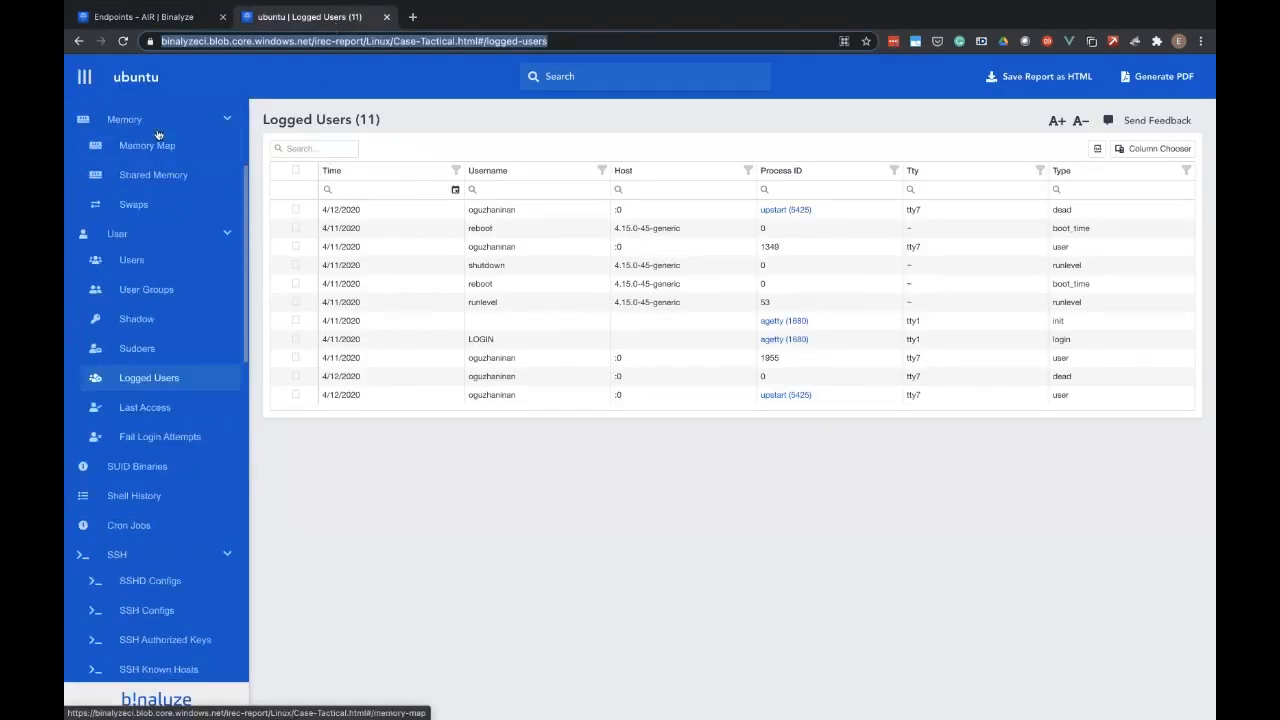
{"action": "left_click", "coordinate": [125, 115]}
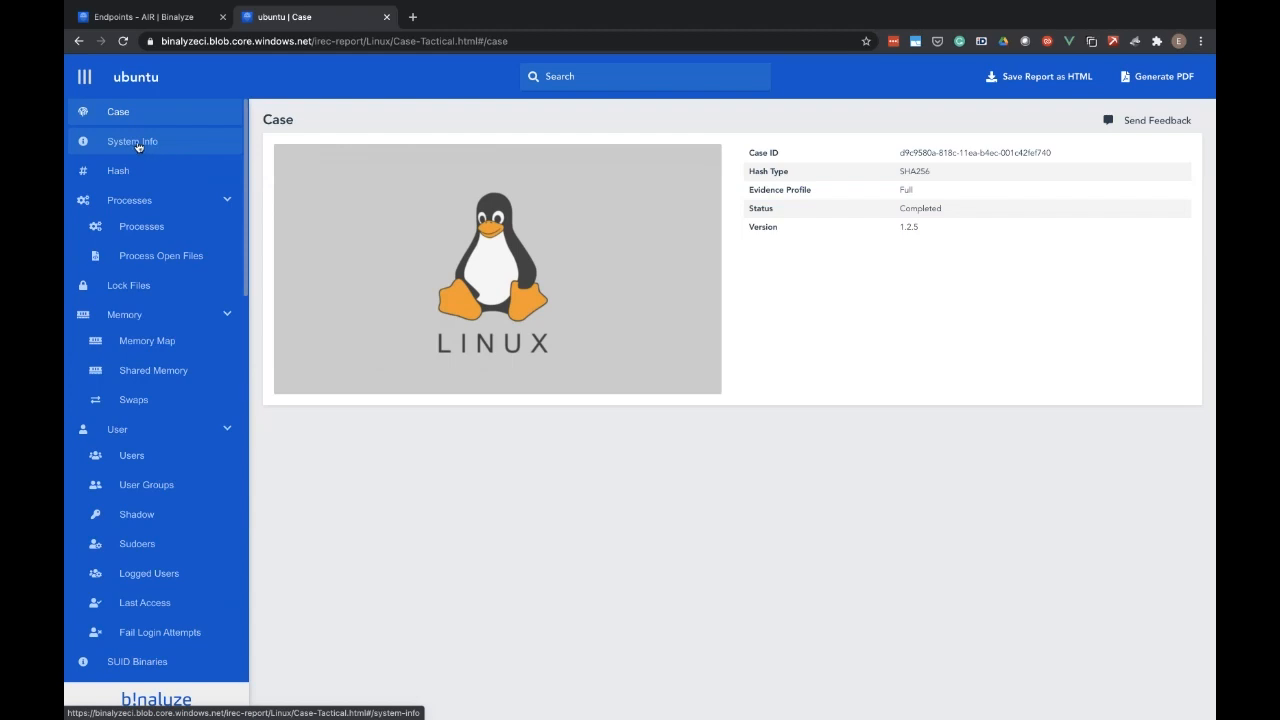
{"action": "left_click", "coordinate": [137, 146]}
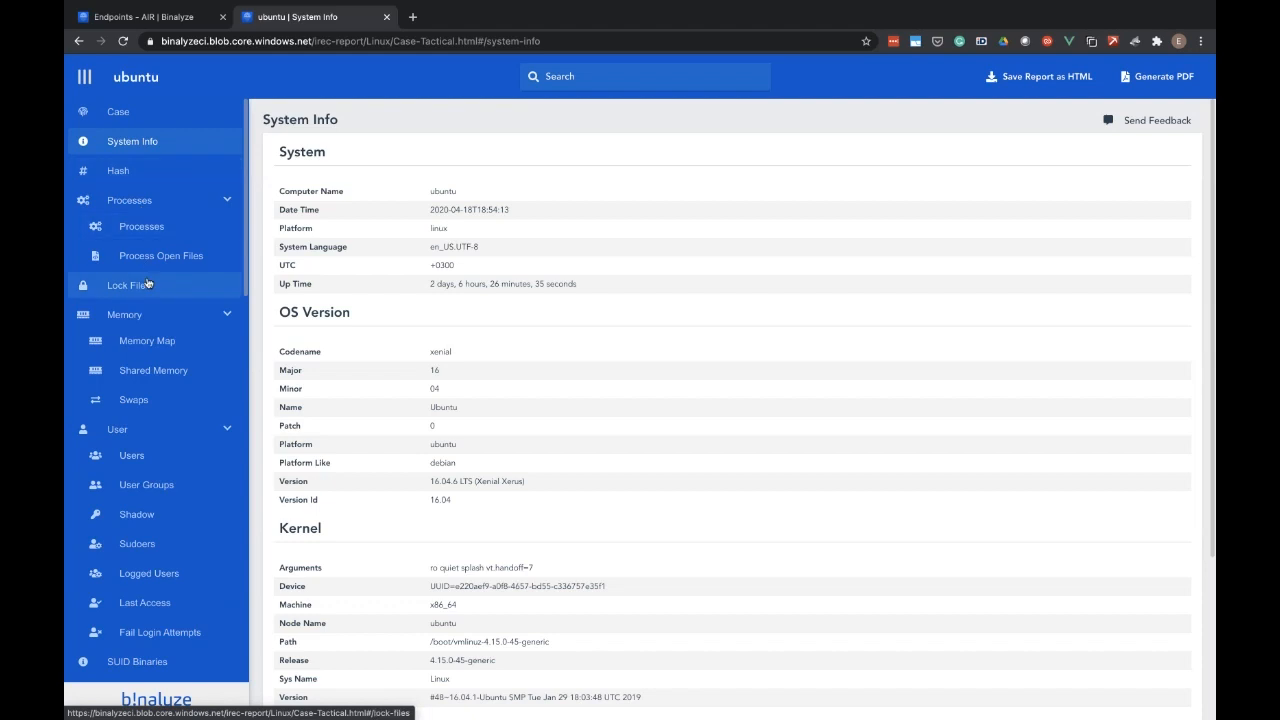
{"action": "left_click", "coordinate": [142, 228]}
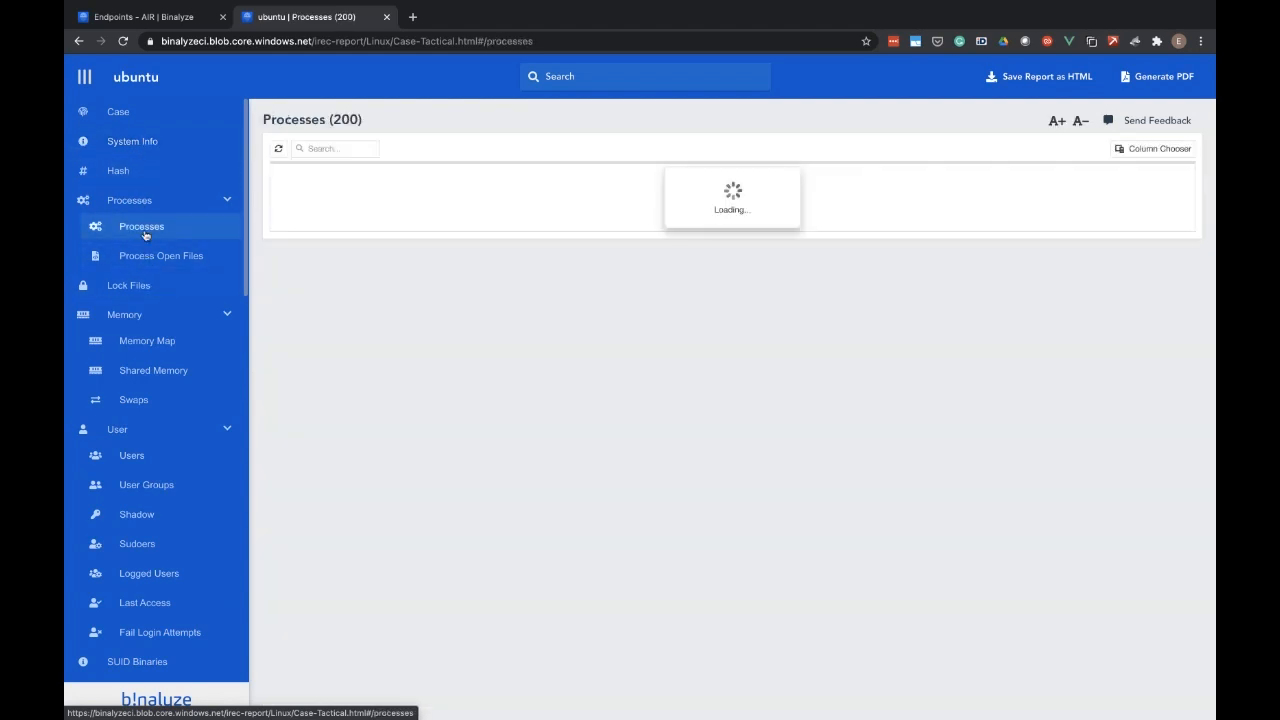
- Look through the report's full list of Linux evidence categories, from Memory and User down to Network, and return to its start
{"action": "scroll", "coordinate": [160, 262], "scroll_direction": "down", "scroll_amount": 4}
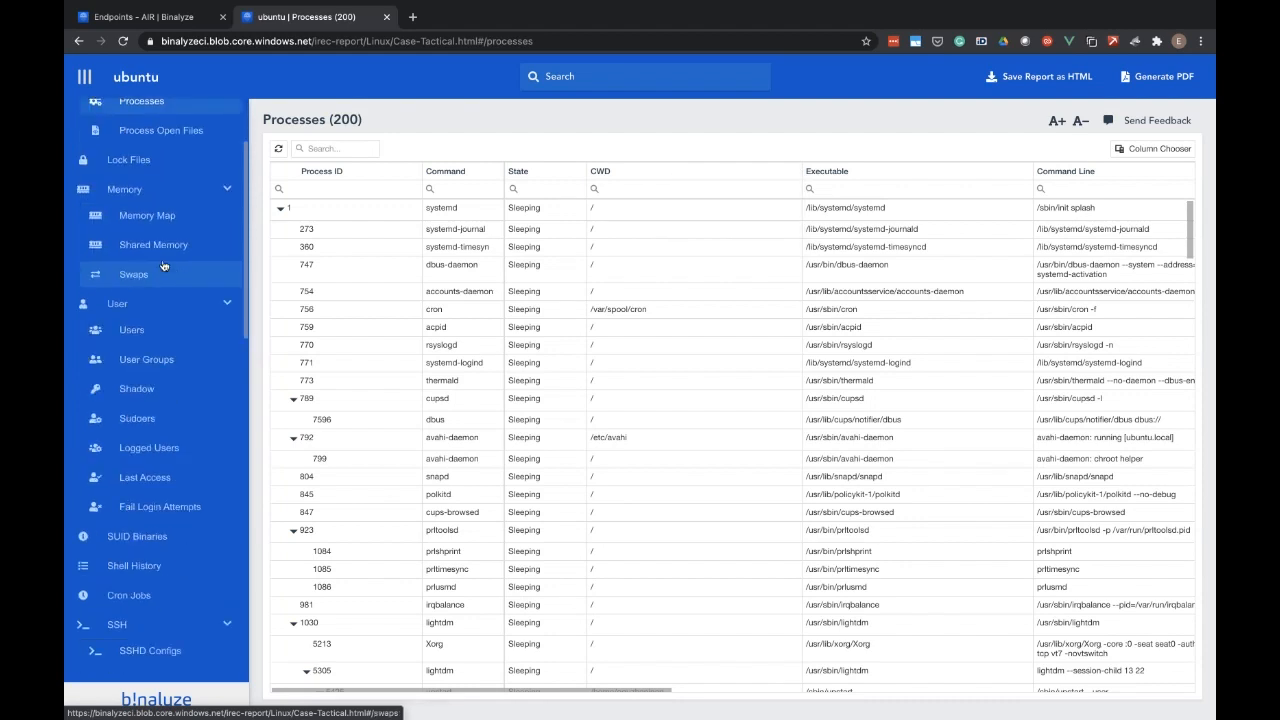
{"action": "scroll", "coordinate": [163, 265], "scroll_direction": "down", "scroll_amount": 1}
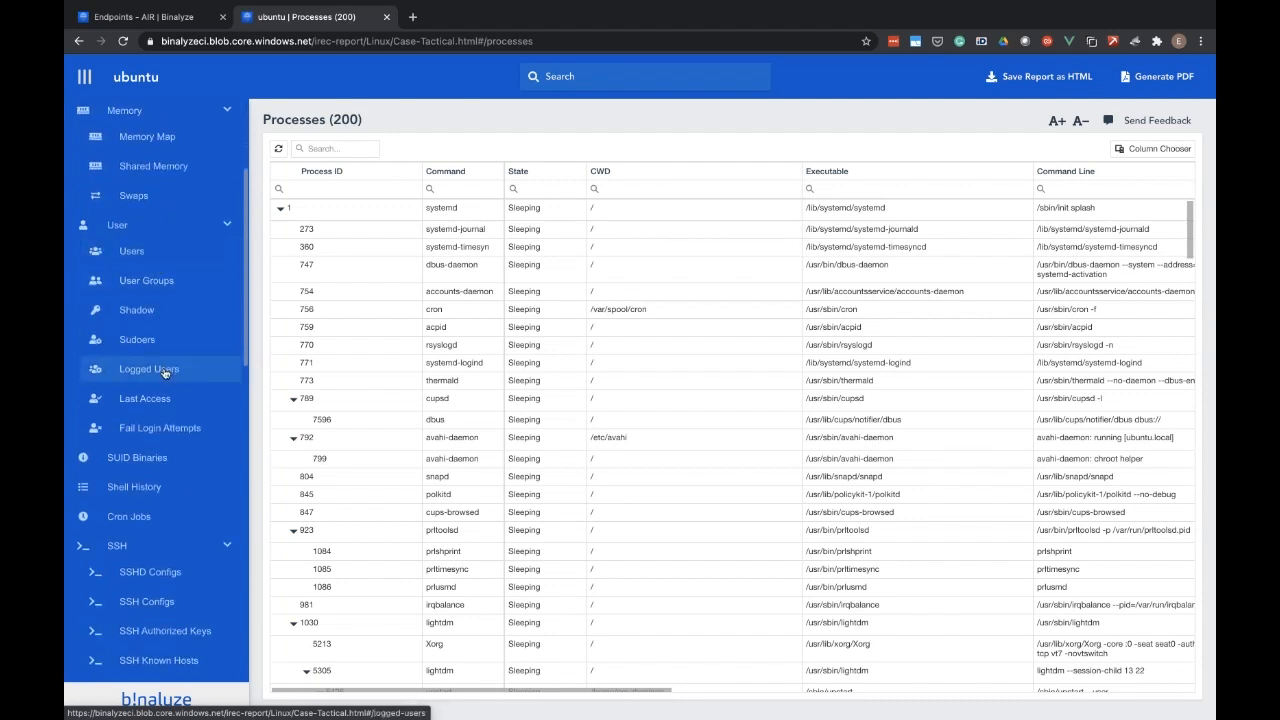
{"action": "scroll", "coordinate": [165, 372], "scroll_direction": "down", "scroll_amount": 2}
{"action": "scroll", "coordinate": [163, 375], "scroll_direction": "down", "scroll_amount": 2}
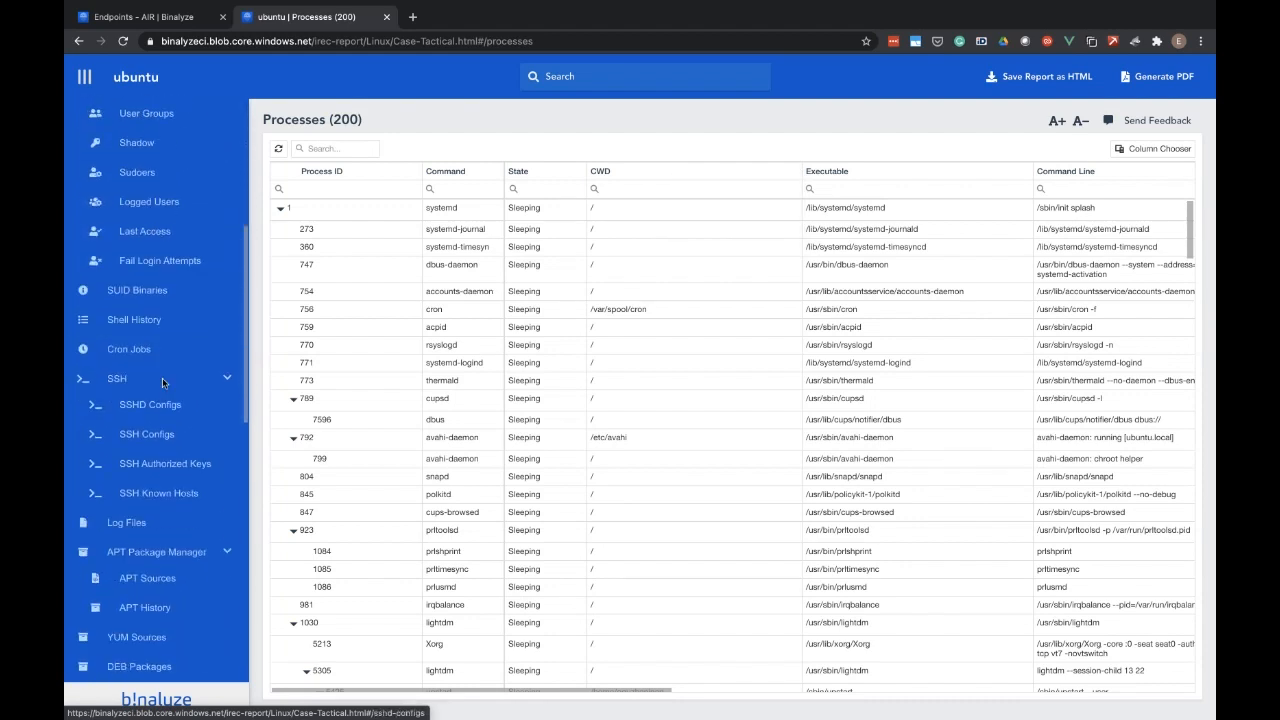
{"action": "scroll", "coordinate": [152, 517], "scroll_direction": "down", "scroll_amount": 2}
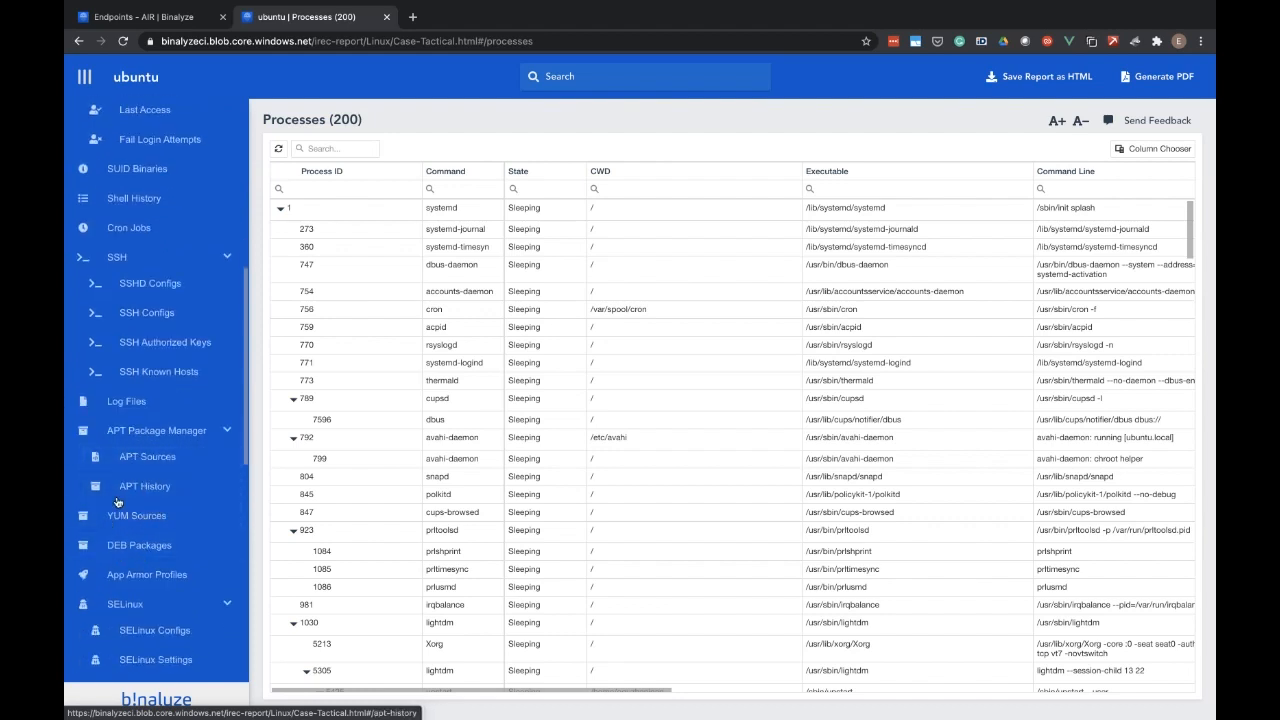
{"action": "scroll", "coordinate": [183, 508], "scroll_direction": "down", "scroll_amount": 8}
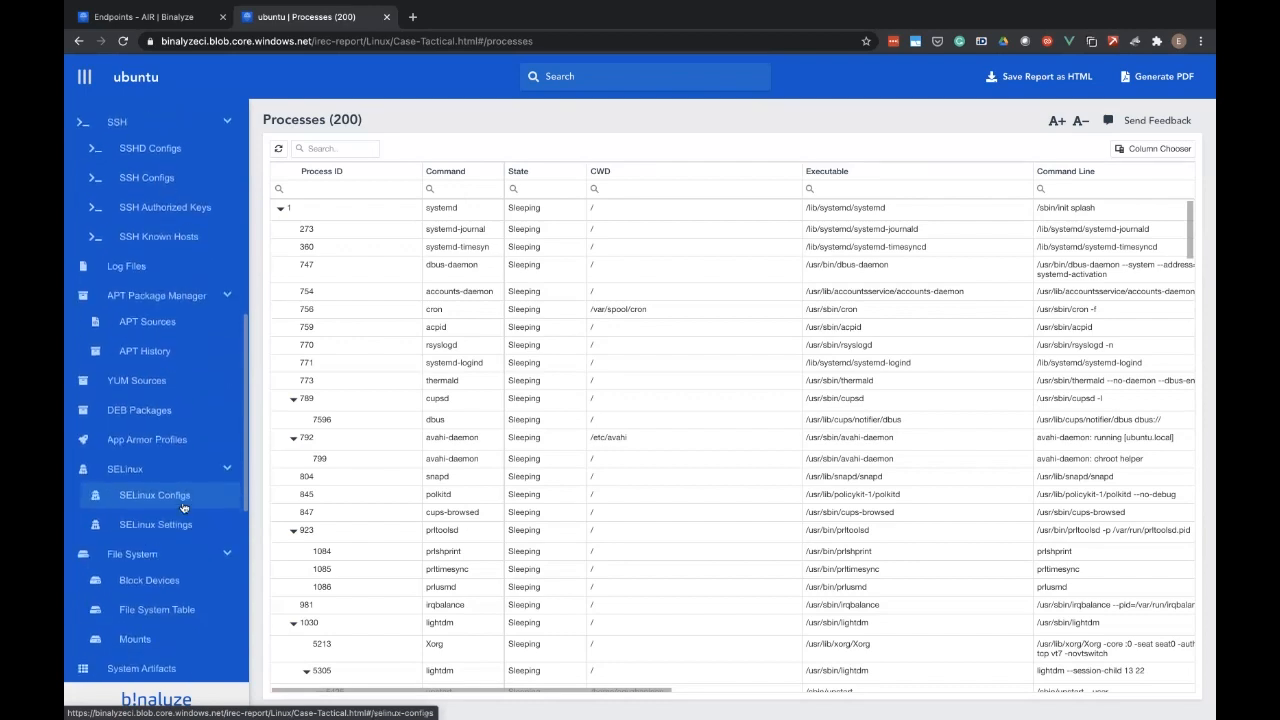
{"action": "scroll", "coordinate": [183, 508], "scroll_direction": "down", "scroll_amount": 2}
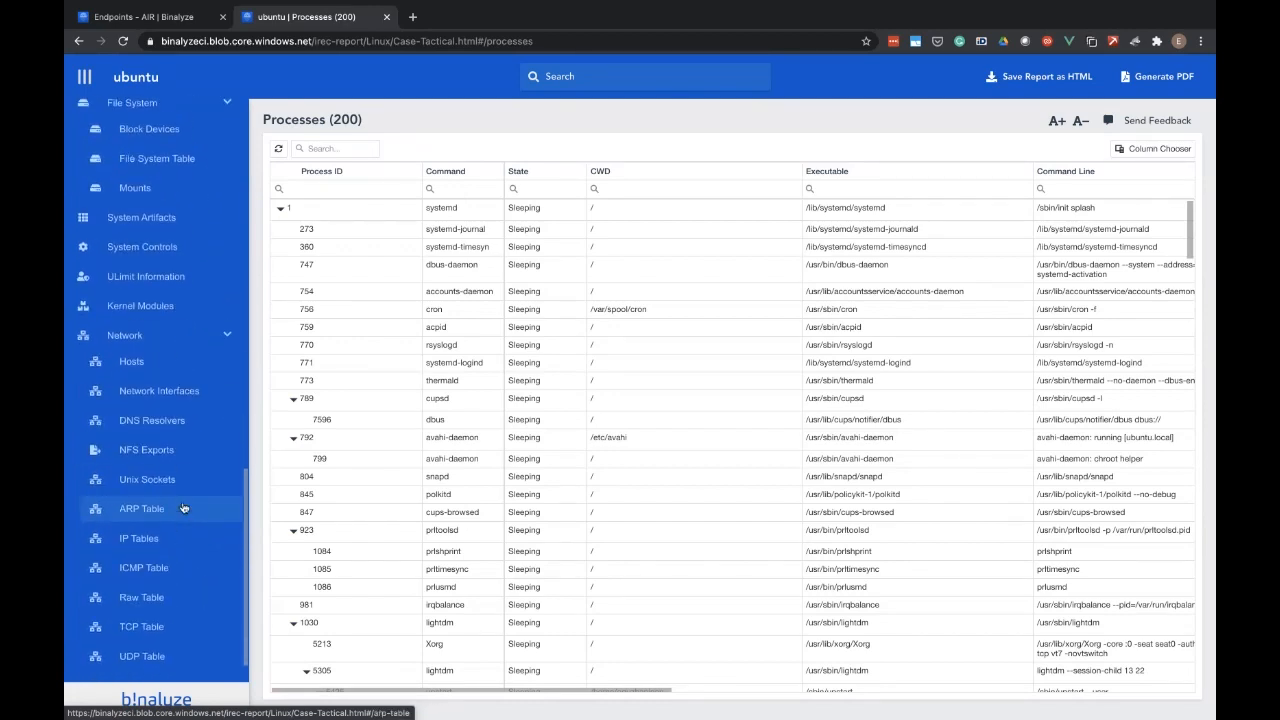
{"action": "scroll", "coordinate": [183, 508], "scroll_direction": "up", "scroll_amount": 12}
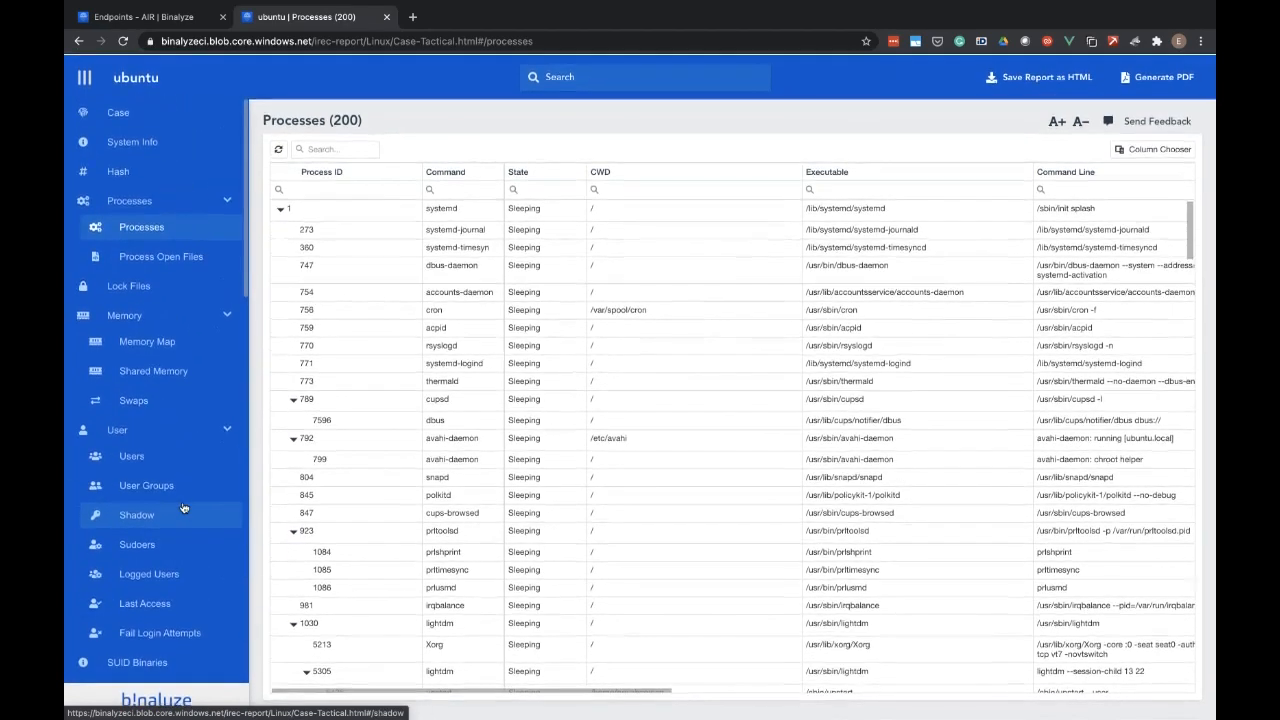
- Switch back to the AIR console, clear the Linux platform filter from the endpoints list and show the dashboard
{"action": "left_click", "coordinate": [155, 22]}
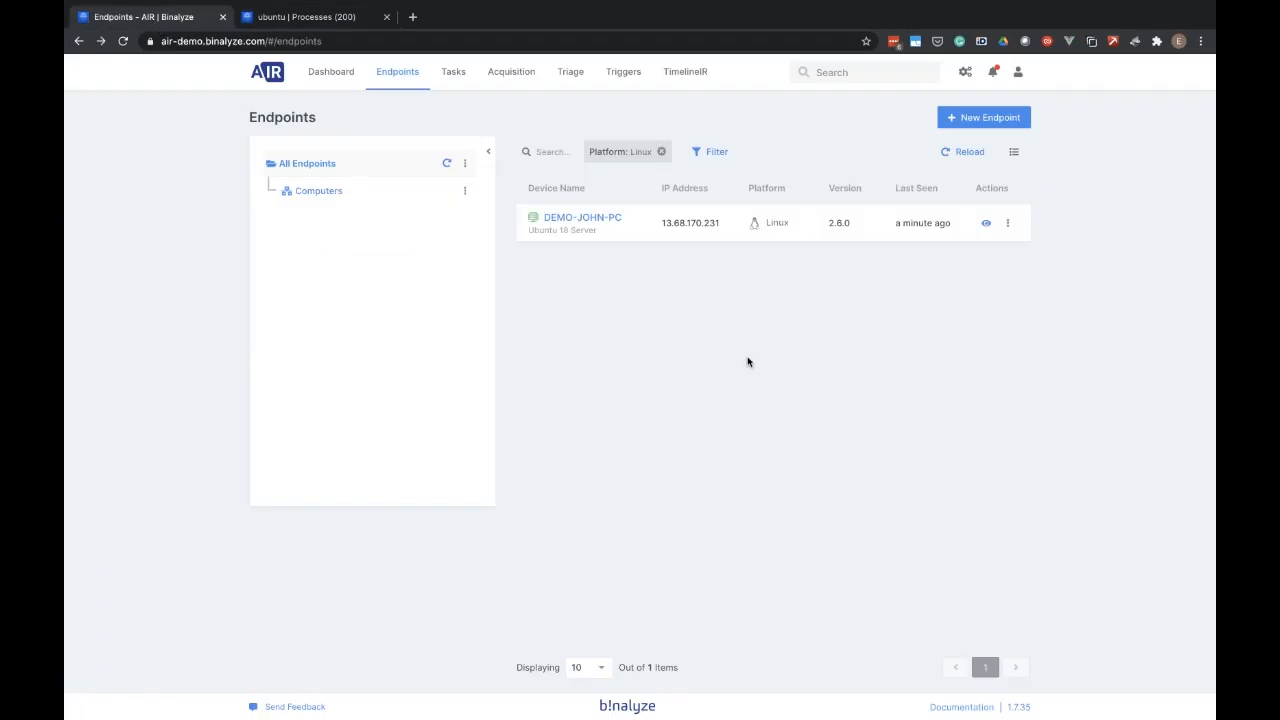
{"action": "left_click", "coordinate": [661, 151]}
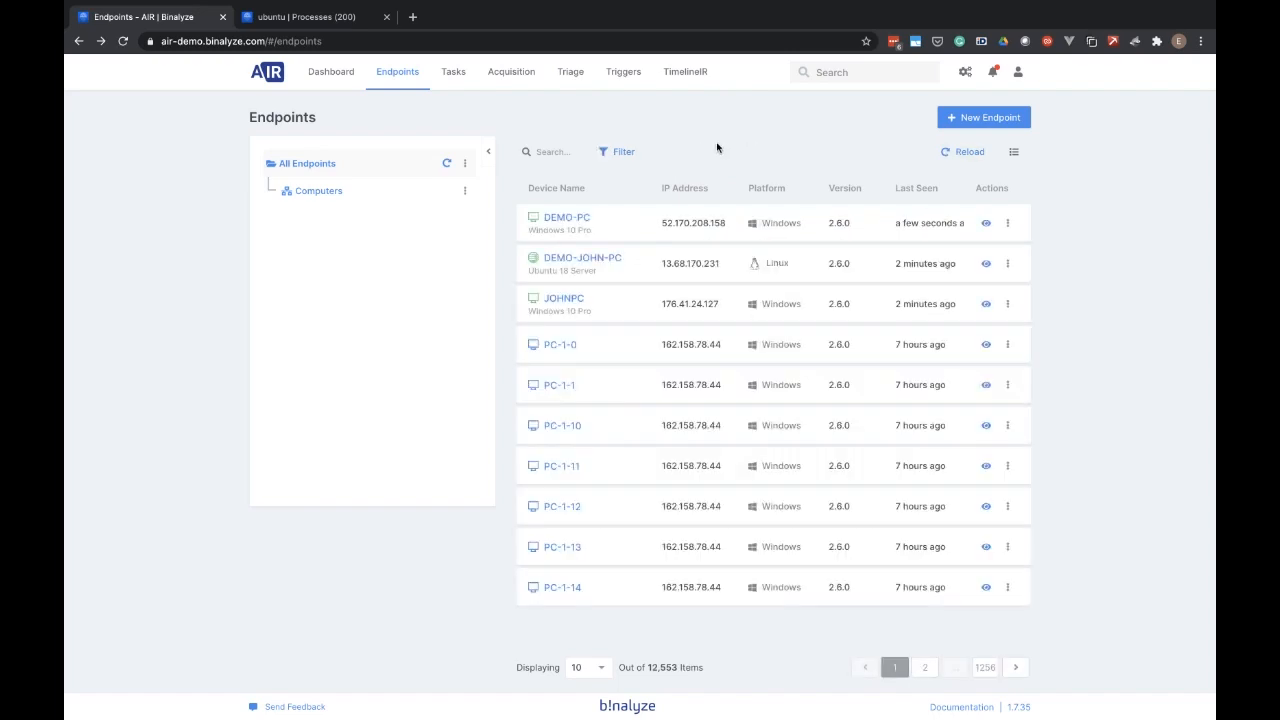
{"action": "left_click", "coordinate": [338, 76]}
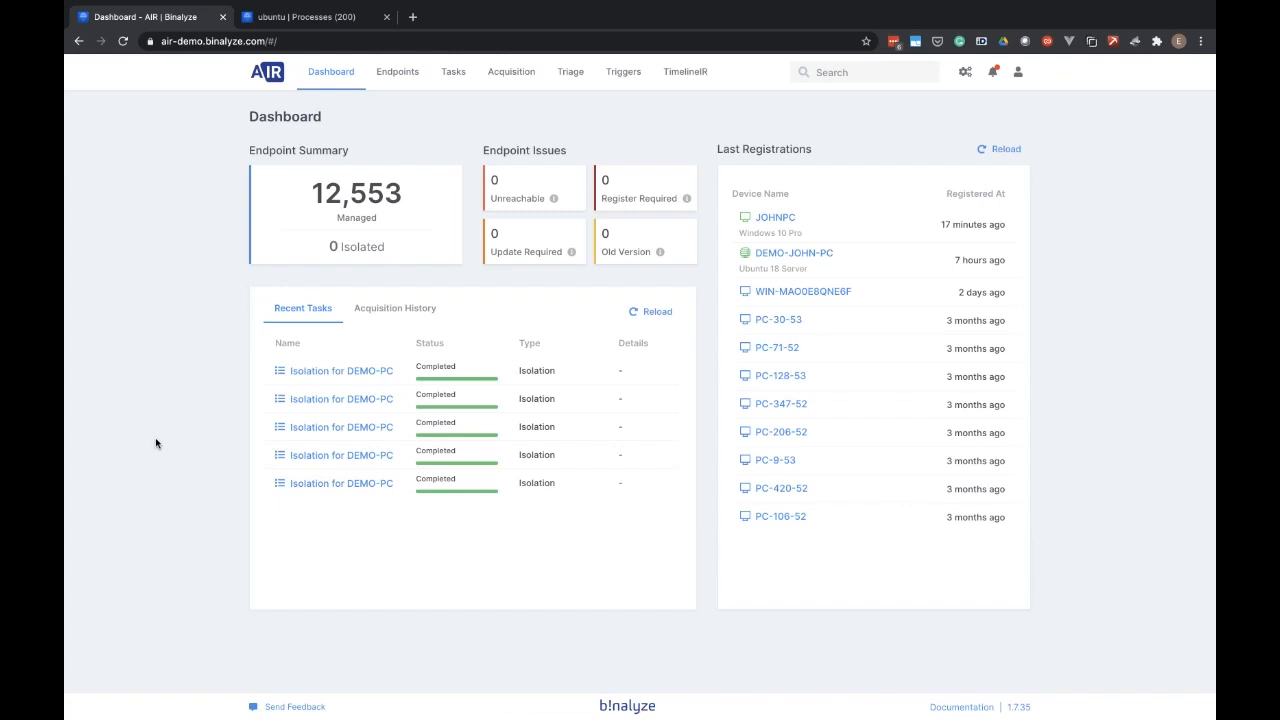
- Leave the browser and show the desktop
{"action": "key", "text": "ctrl+Up"}
{"action": "left_click", "coordinate": [1107, 624]}
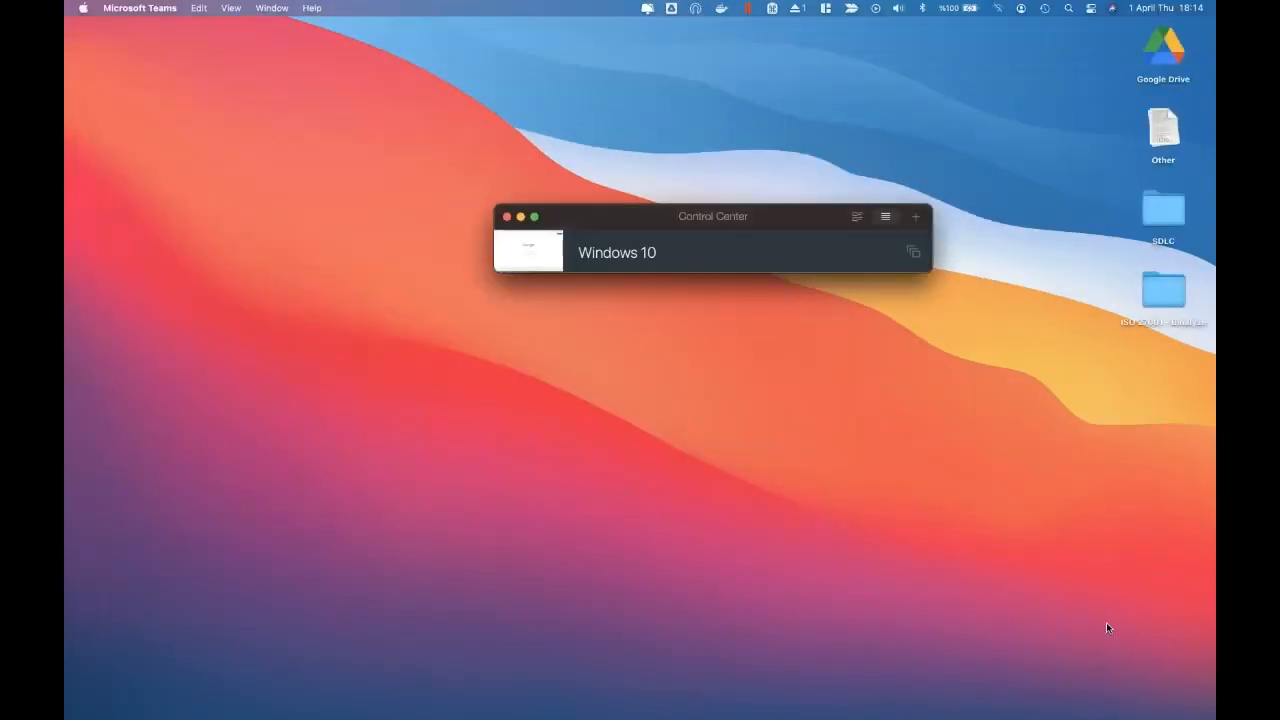